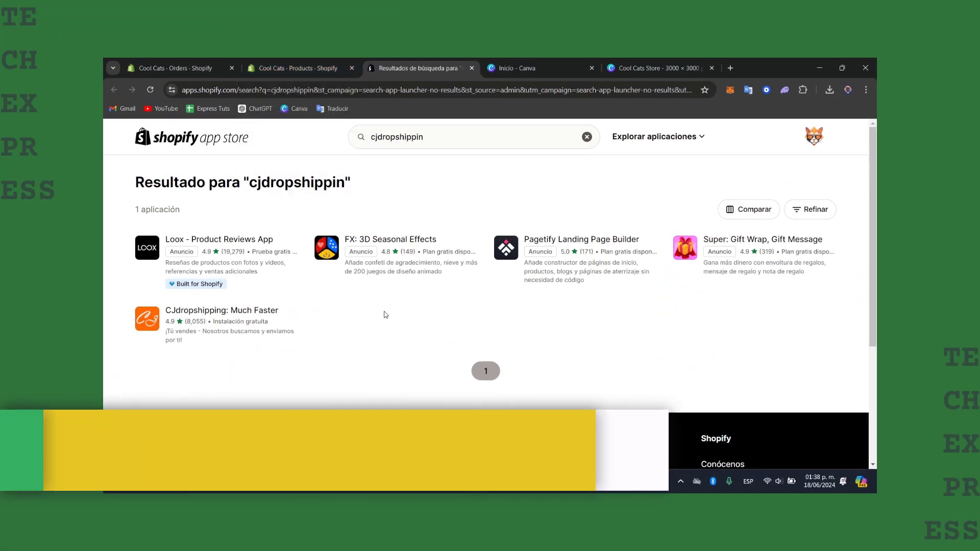
- View the CJdropshipping App Store listing, then go back to the Cool Cats admin Home dashboard
{"action": "left_click", "coordinate": [255, 309]}
{"action": "left_click", "coordinate": [315, 62]}
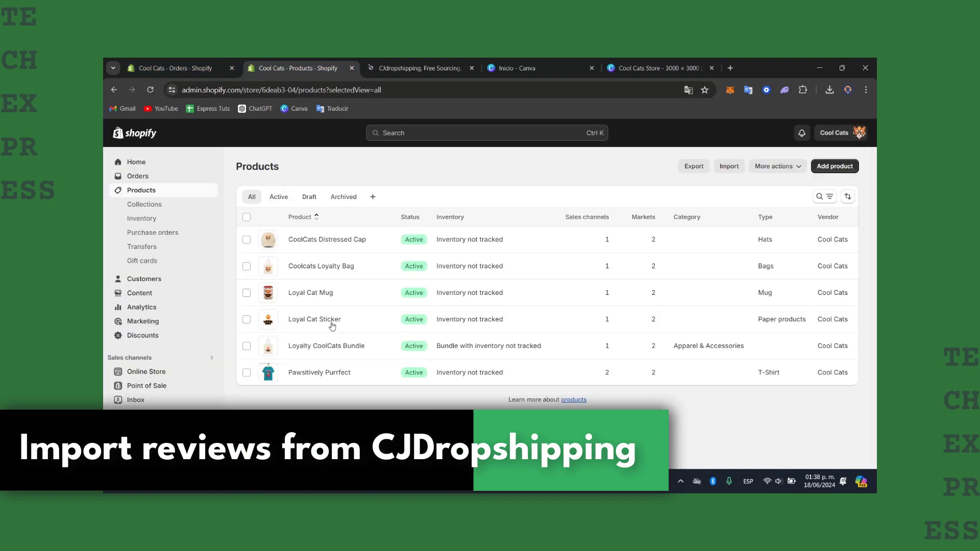
{"action": "left_click", "coordinate": [174, 166]}
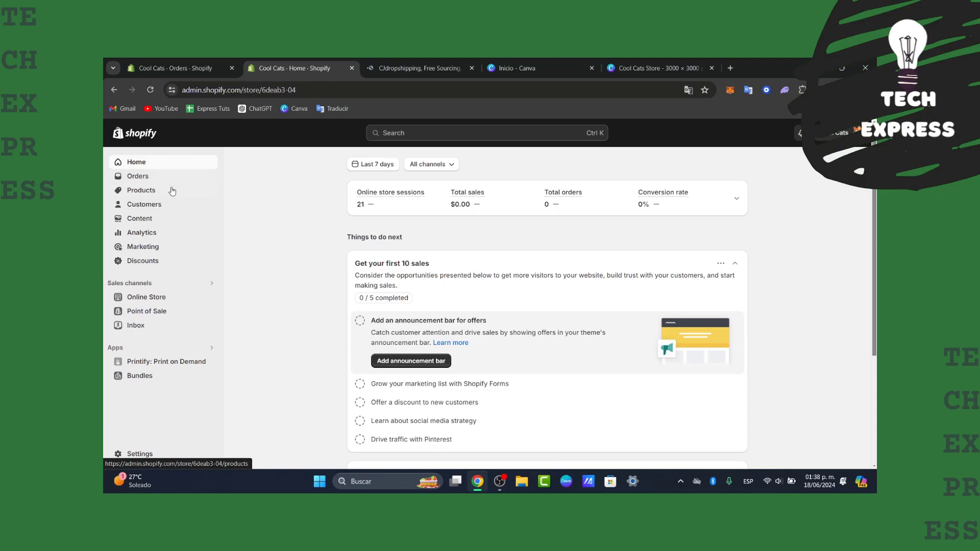
{"action": "left_click", "coordinate": [444, 66]}
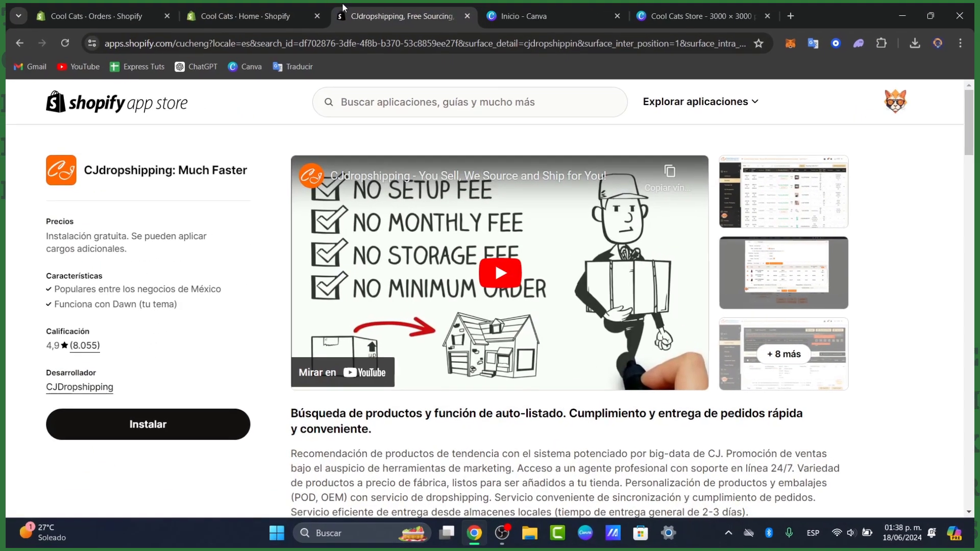
{"action": "left_click", "coordinate": [330, 49]}
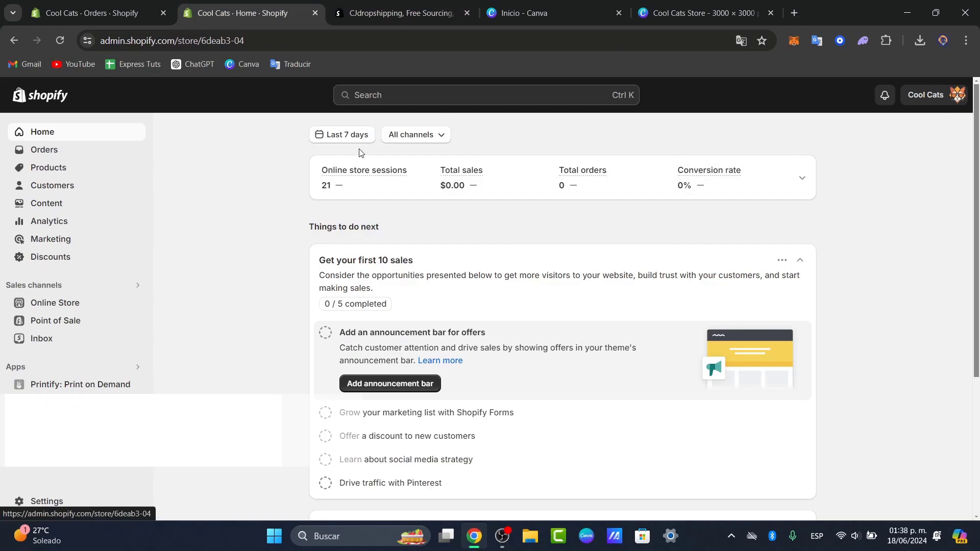
- Install CJdropshipping: Much Faster on the Cool Cats store, approving its data access
{"action": "left_click", "coordinate": [72, 369]}
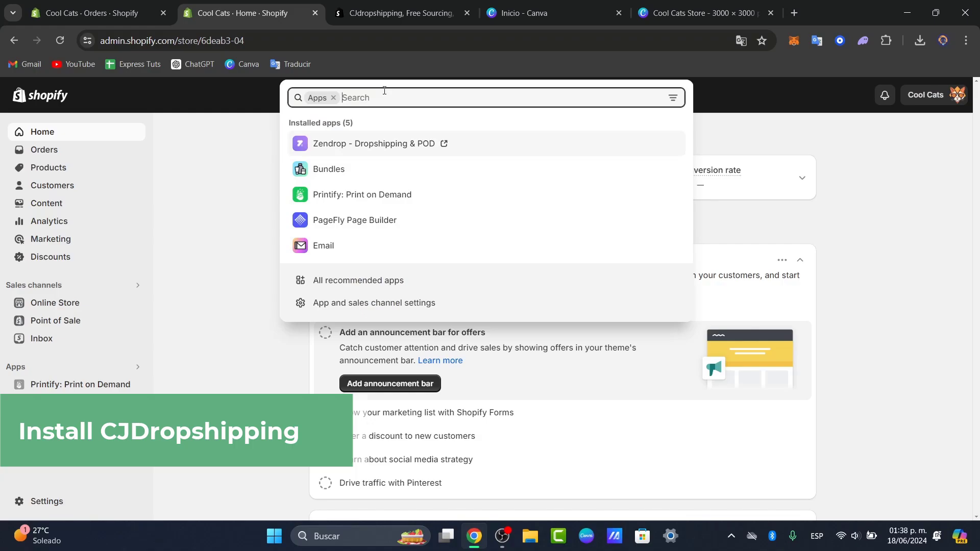
{"action": "left_click", "coordinate": [400, 13]}
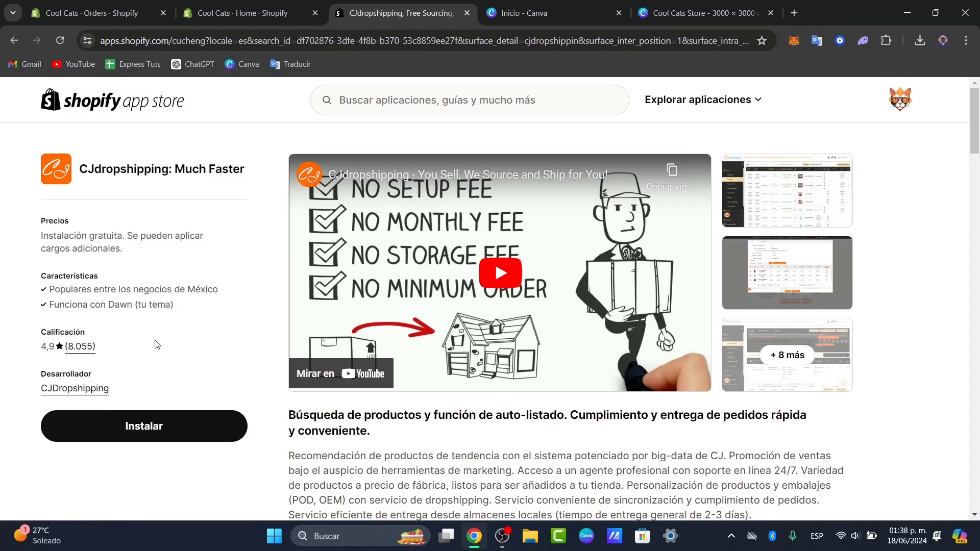
{"action": "left_click", "coordinate": [113, 429]}
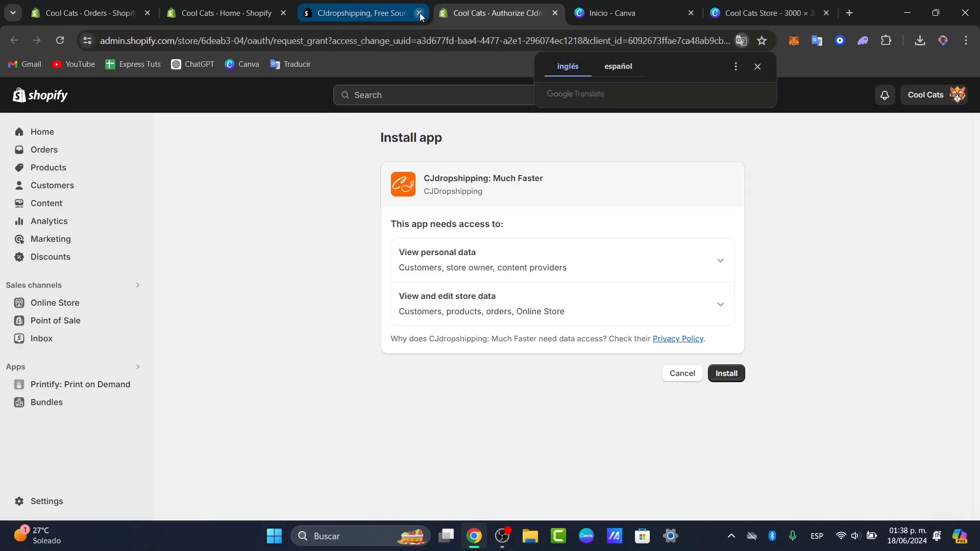
{"action": "left_click", "coordinate": [723, 374]}
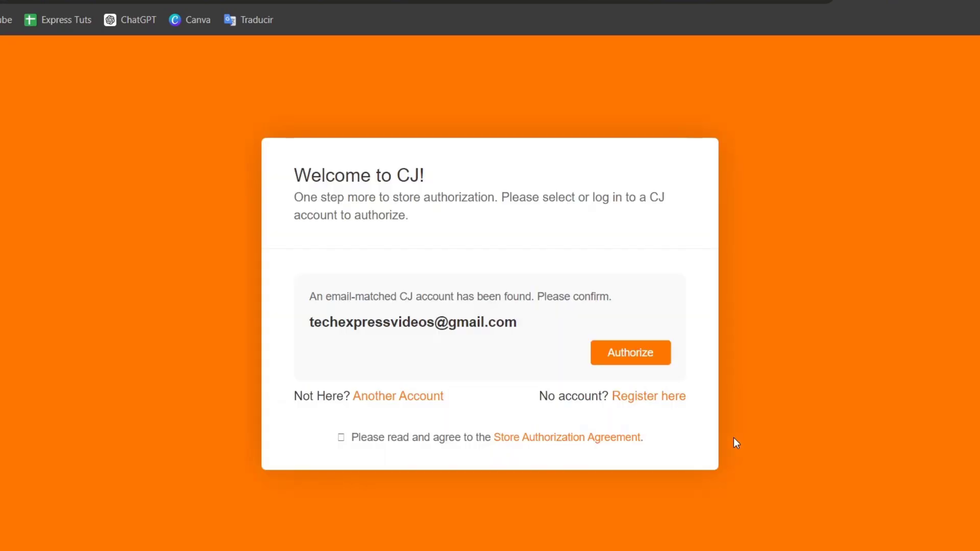
- Authorize the store with the matched CJ account, accepting the authorization agreement
{"action": "left_click", "coordinate": [645, 355]}
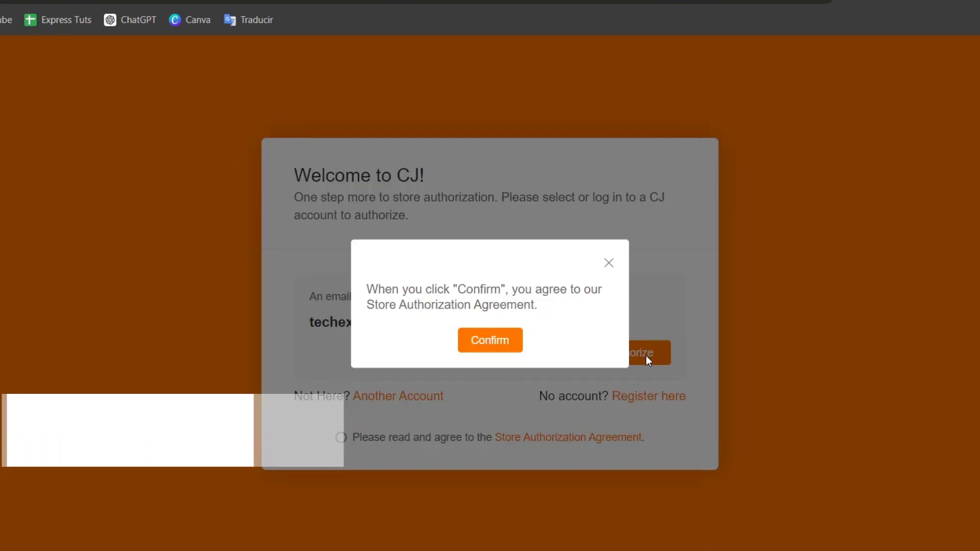
{"action": "left_click", "coordinate": [514, 341]}
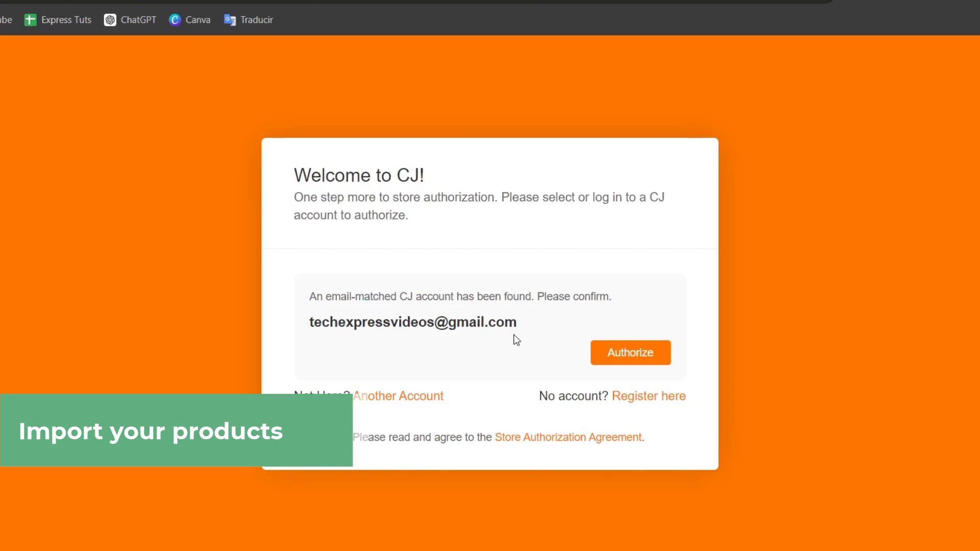
{"action": "left_click", "coordinate": [642, 364]}
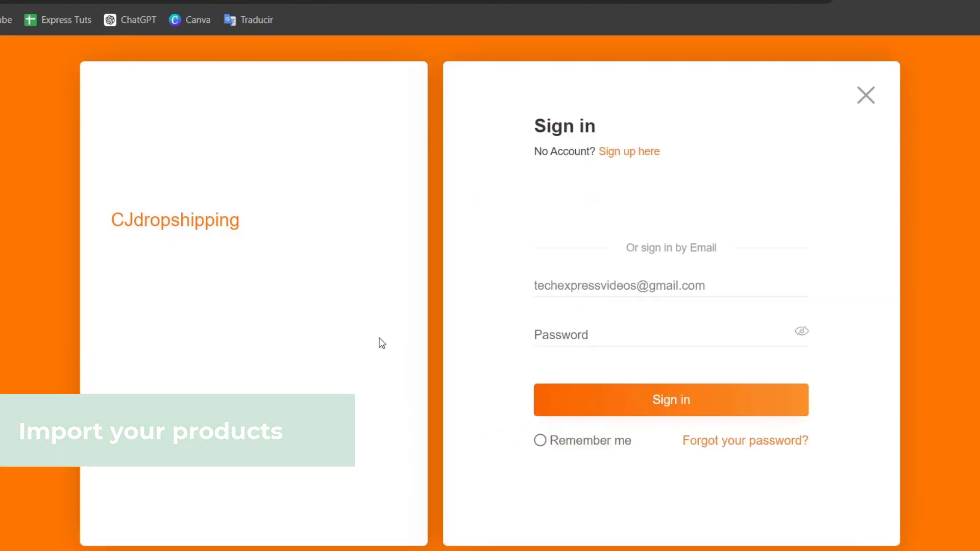
- Sign in to CJdropshipping with the account password
{"action": "left_click", "coordinate": [660, 345]}
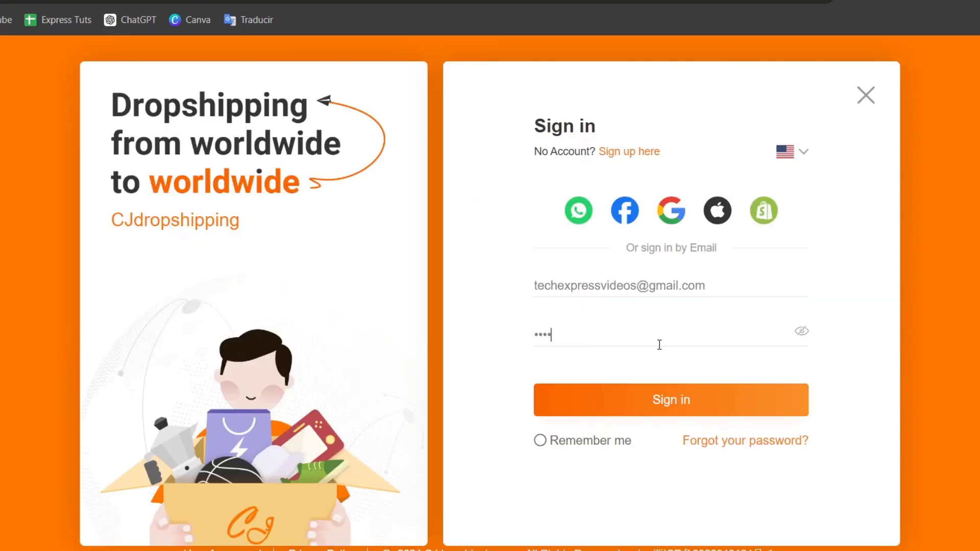
{"action": "type", "text": "•"}
{"action": "key", "text": "Return"}
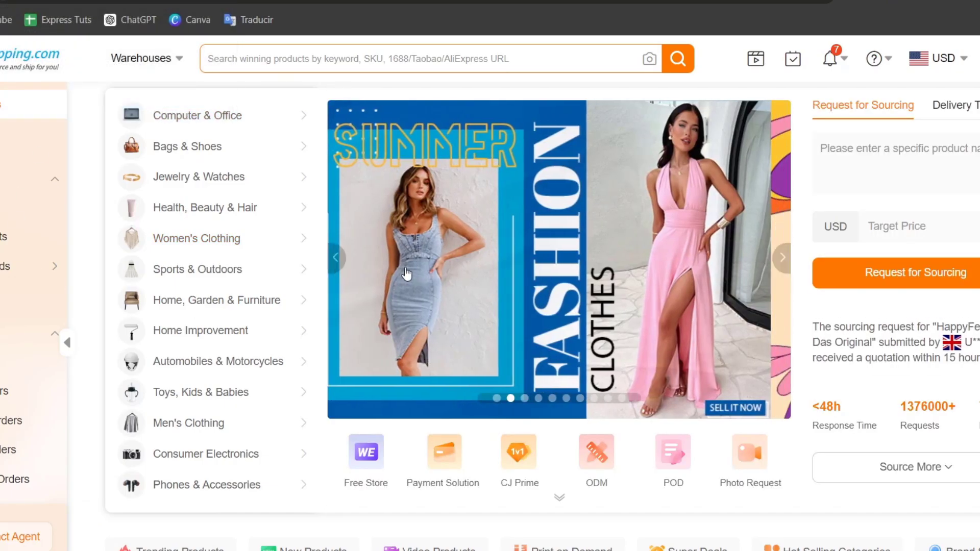
- Open CJ's Authorization > Shopify list of authorized stores
{"action": "scroll", "coordinate": [2, 351], "scroll_direction": "down", "scroll_amount": 3}
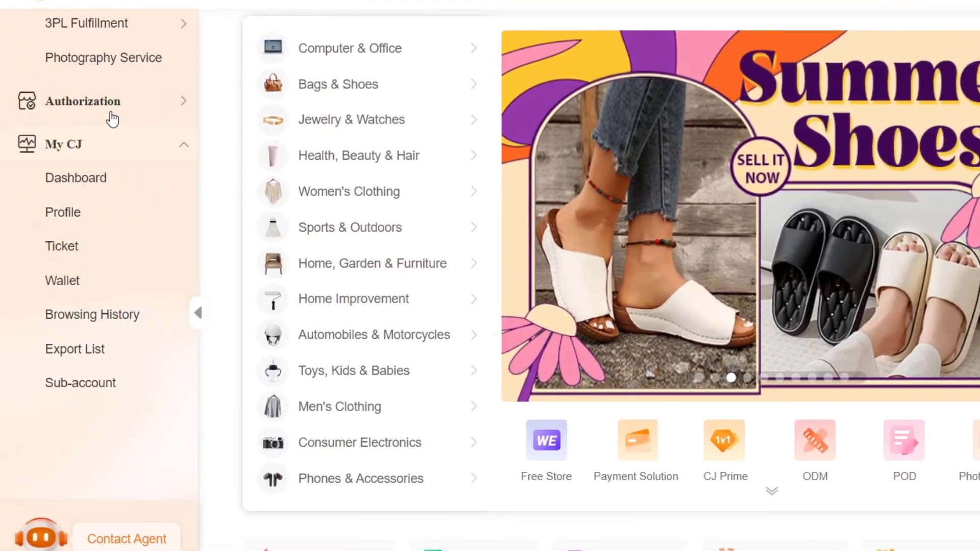
{"action": "mouse_move", "coordinate": [13, 209]}
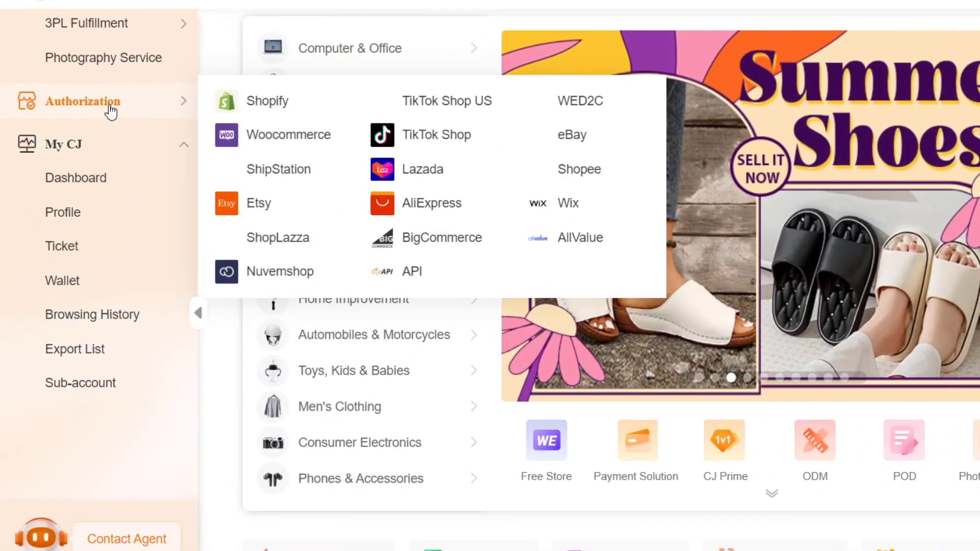
{"action": "left_click", "coordinate": [252, 101]}
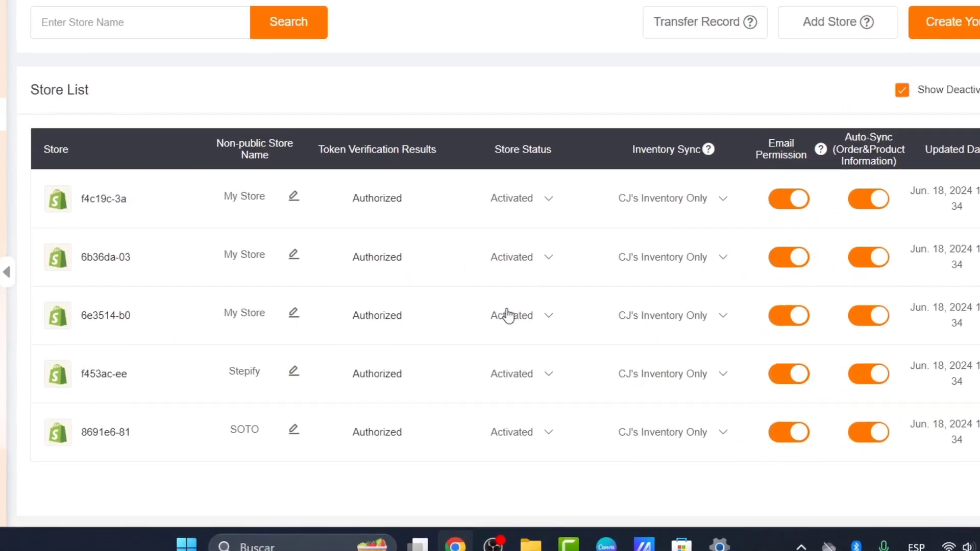
- Copy the Cool Cats store id from the Shopify admin address and compare it with the CJ store list
{"action": "mouse_move", "coordinate": [501, 323]}
{"action": "scroll", "coordinate": [498, 241], "scroll_direction": "down", "scroll_amount": 1}
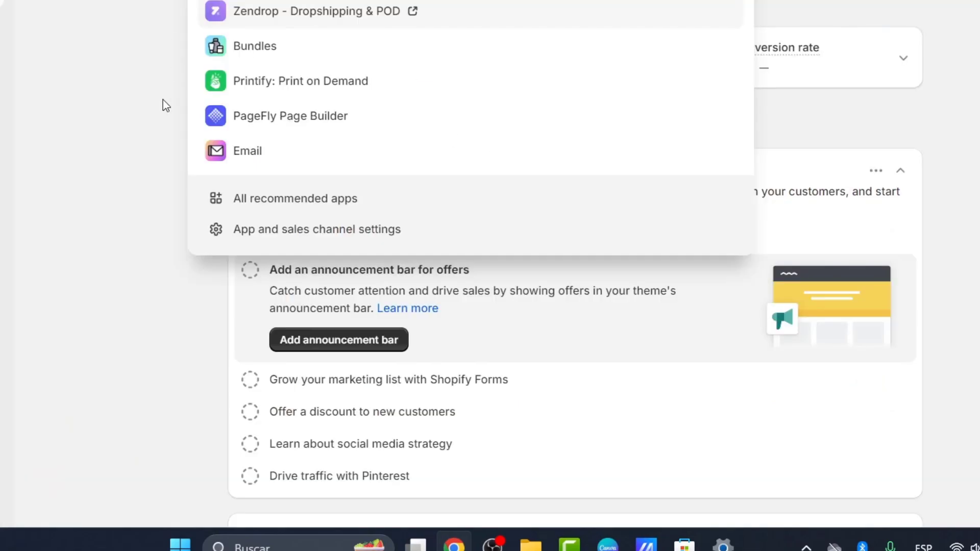
{"action": "left_click", "coordinate": [166, 106]}
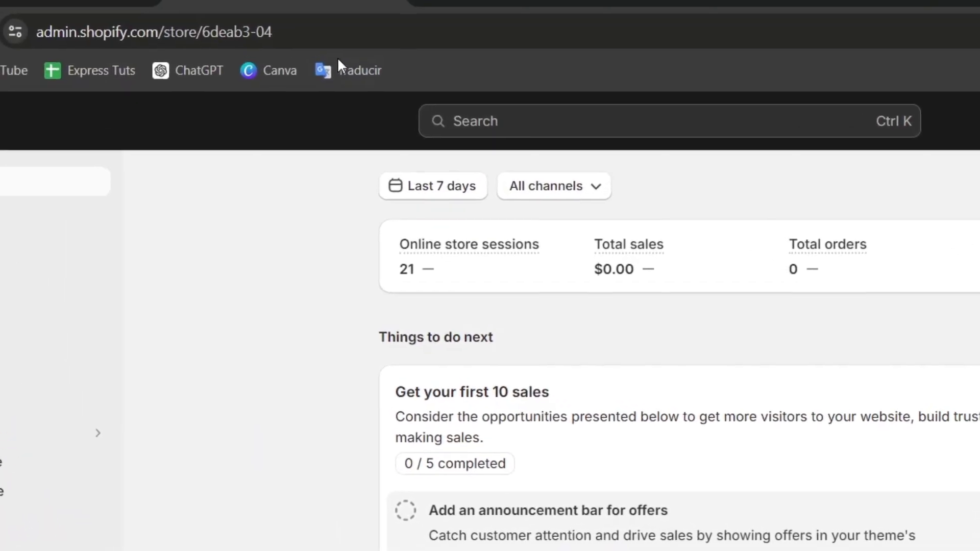
{"action": "left_click_drag", "start_coordinate": [289, 41], "coordinate": [215, 39]}
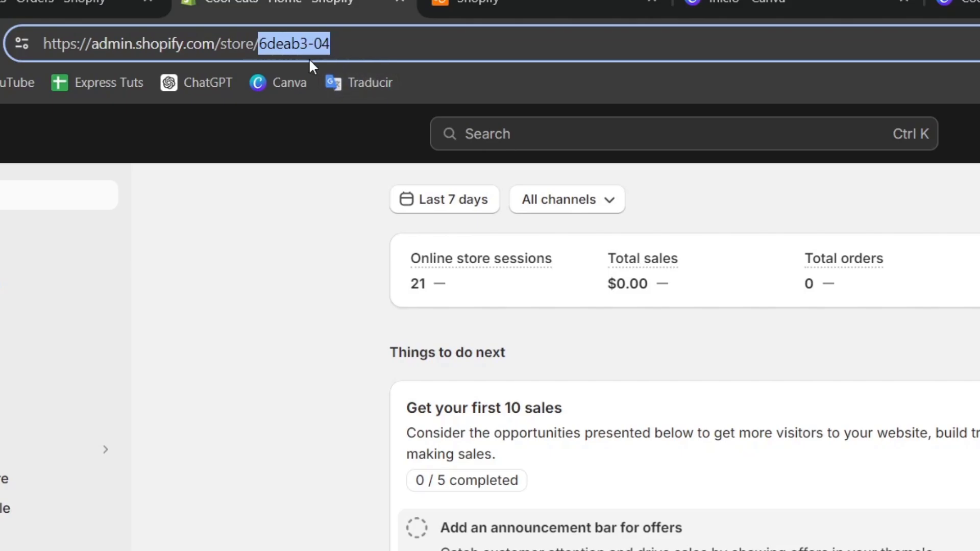
{"action": "left_click", "coordinate": [458, 6]}
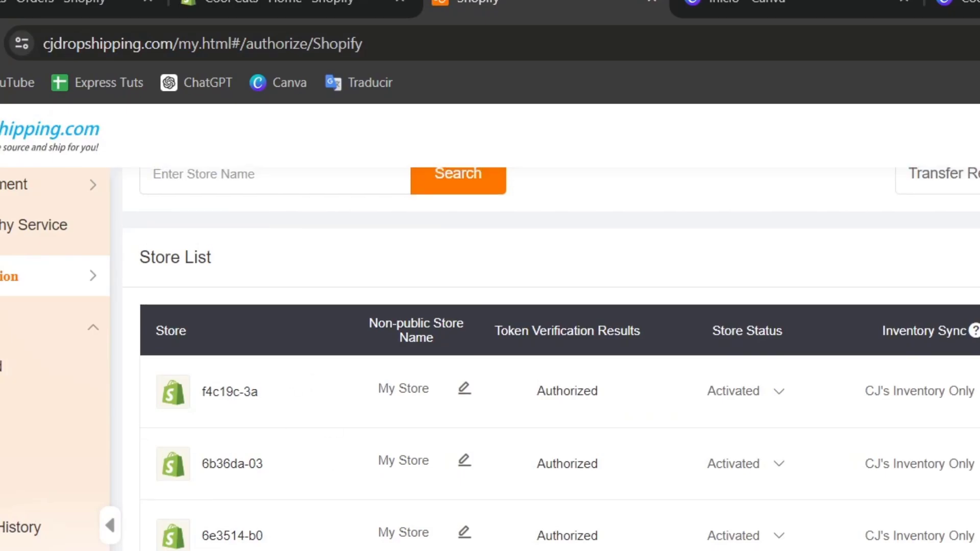
{"action": "scroll", "coordinate": [642, 518], "scroll_direction": "up", "scroll_amount": 1}
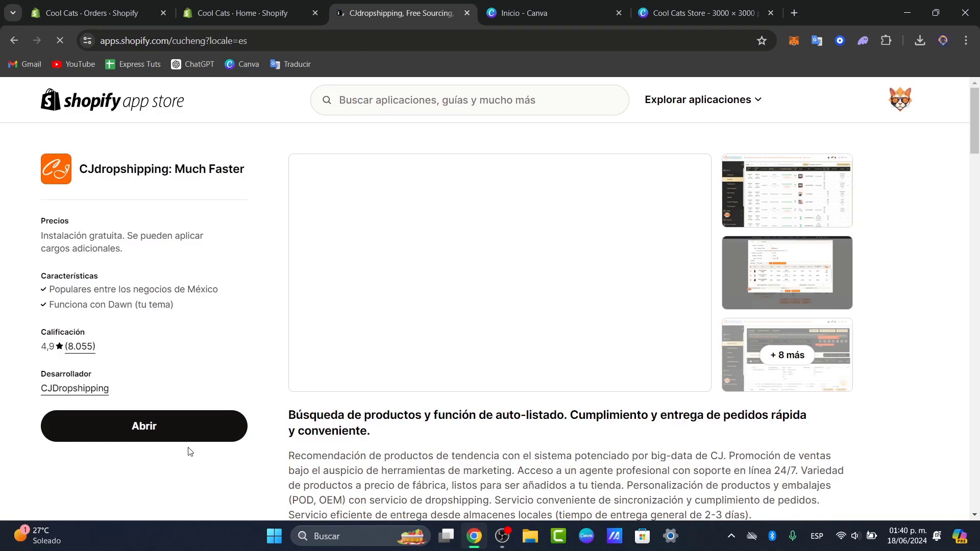
- Authorize the Cool Cats Shopify store with the logged-in CJ account, then return to CJ home
{"action": "left_click", "coordinate": [181, 430]}
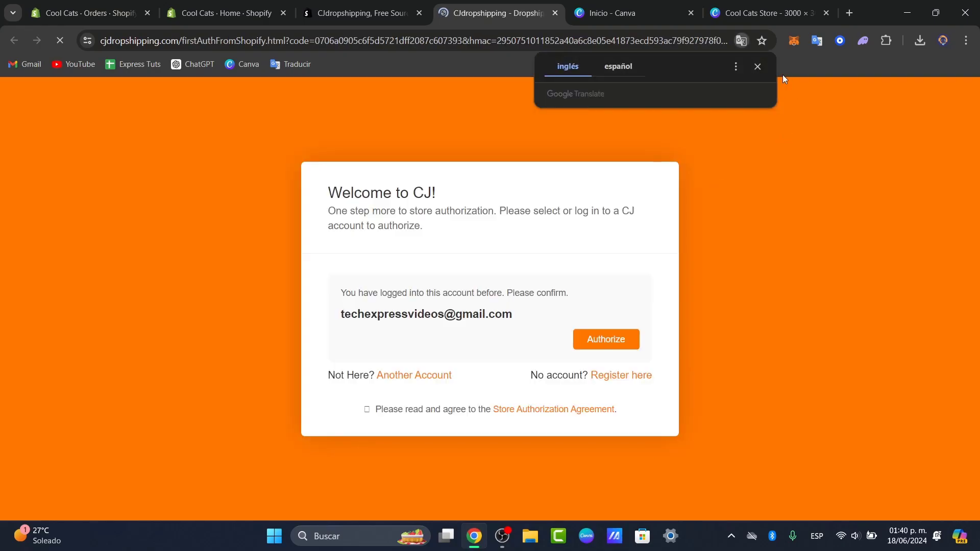
{"action": "left_click", "coordinate": [759, 66]}
{"action": "left_click", "coordinate": [611, 340]}
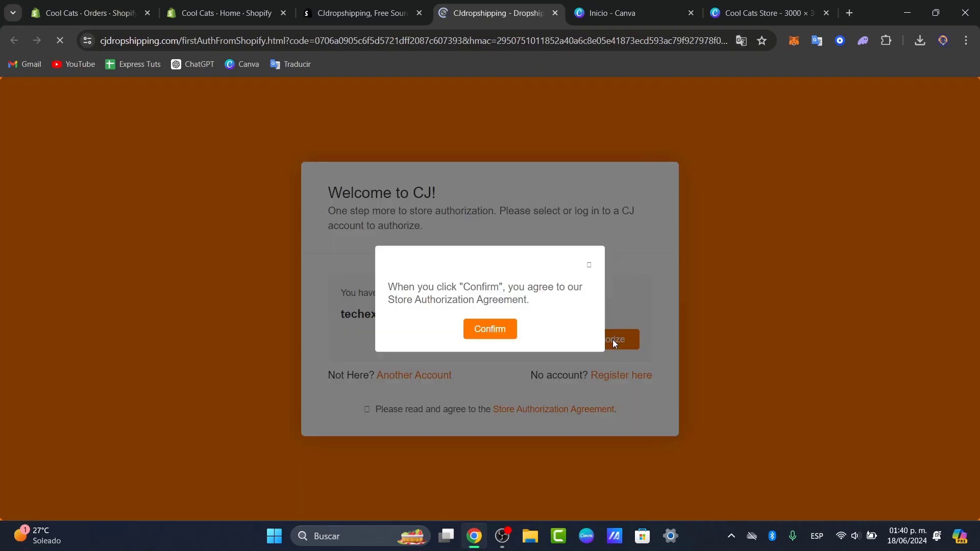
{"action": "left_click", "coordinate": [495, 335]}
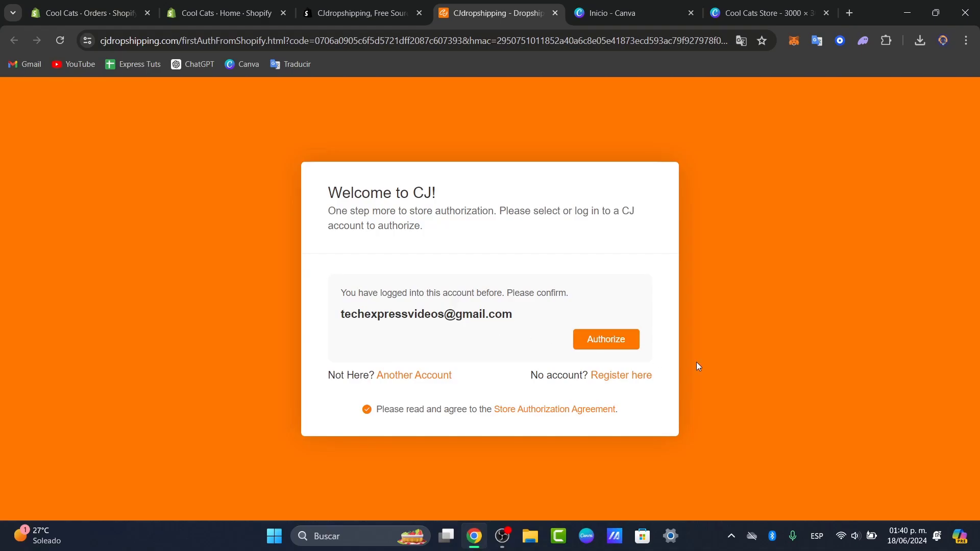
{"action": "left_click", "coordinate": [608, 339]}
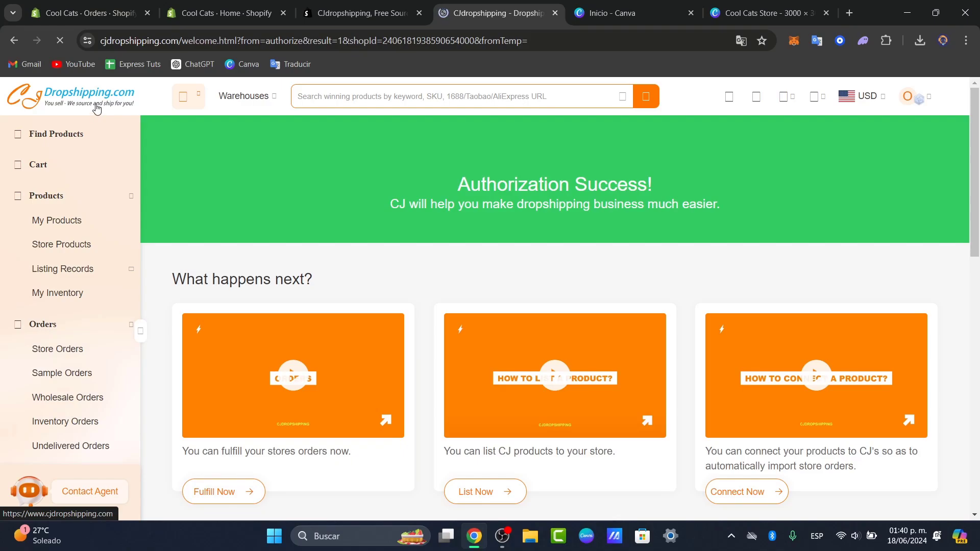
{"action": "left_click", "coordinate": [96, 109]}
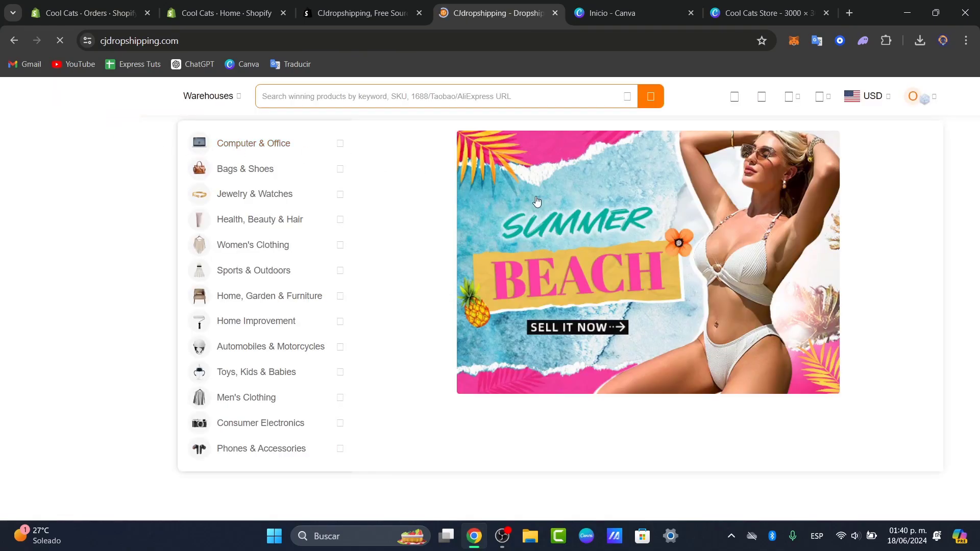
- Open the Portable Blender product page on CJdropshipping
{"action": "scroll", "coordinate": [521, 214], "scroll_direction": "down", "scroll_amount": 4}
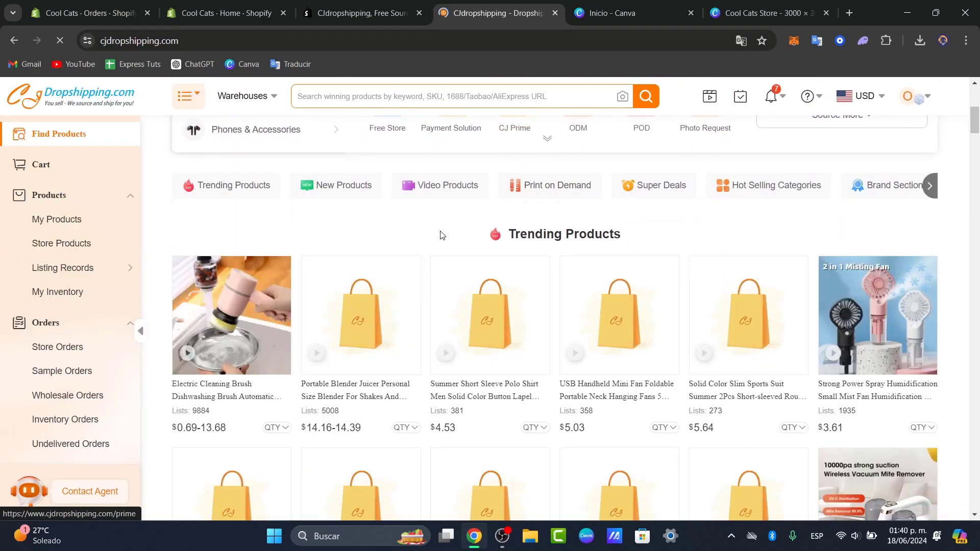
{"action": "mouse_move", "coordinate": [203, 367]}
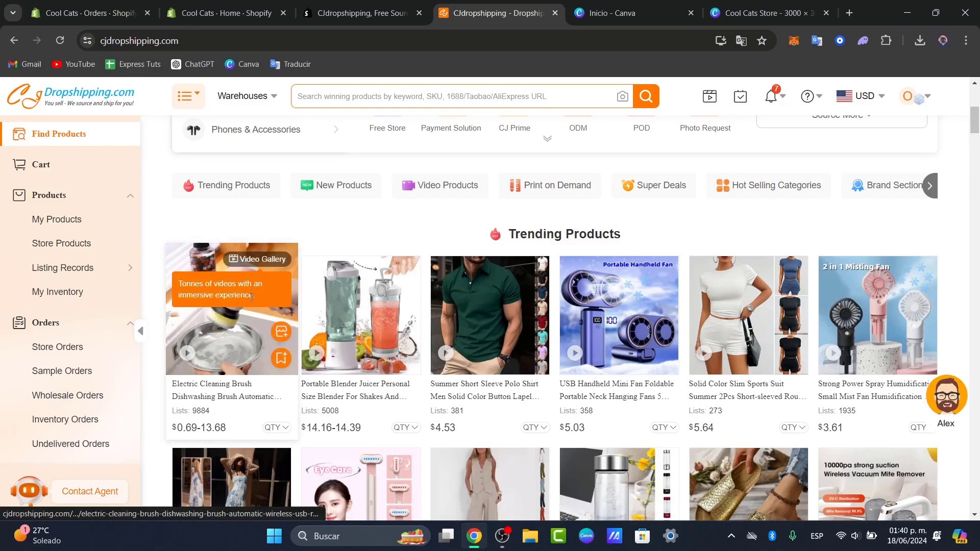
{"action": "mouse_move", "coordinate": [365, 334]}
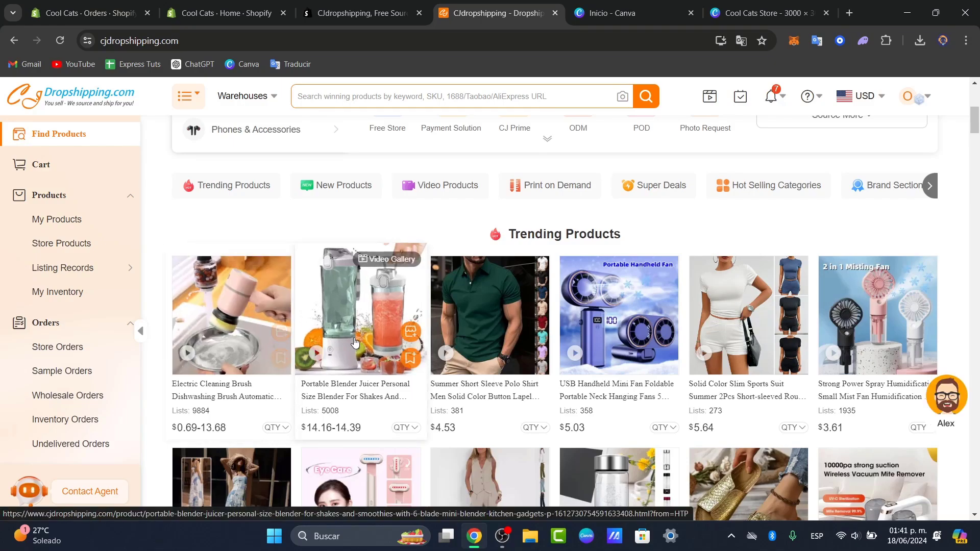
{"action": "left_click", "coordinate": [377, 339]}
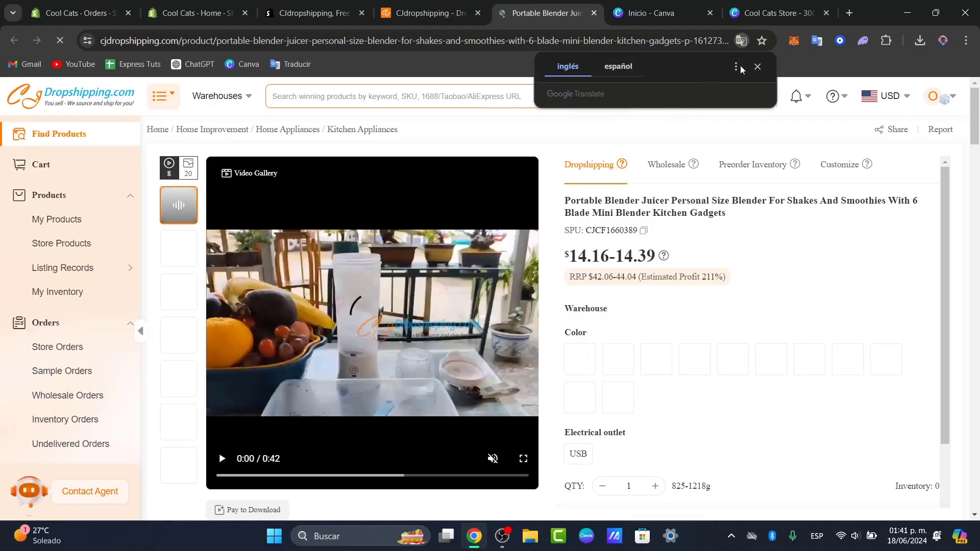
{"action": "left_click", "coordinate": [758, 66]}
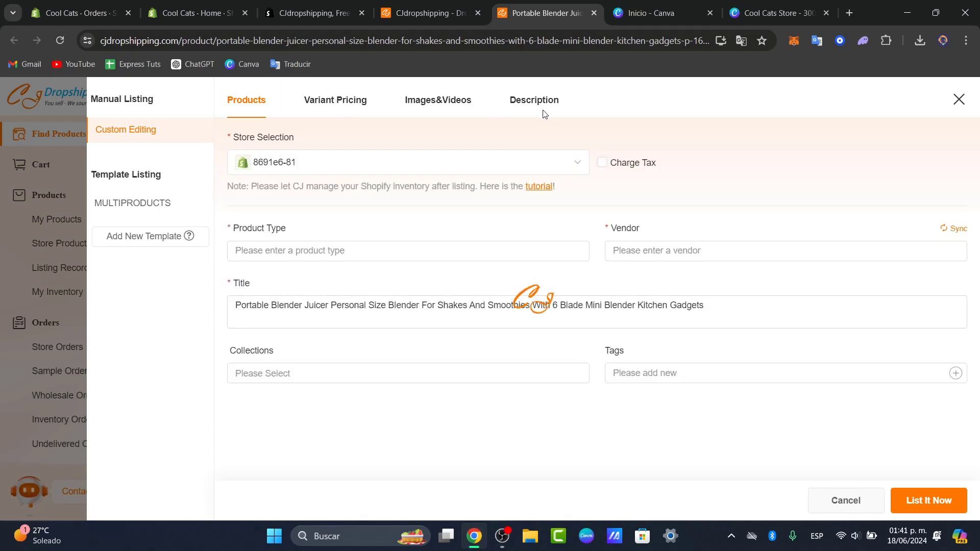
- List the Portable Blender to the Cool Cats Shopify store and close the success message
{"action": "left_click", "coordinate": [307, 164]}
{"action": "left_click", "coordinate": [302, 188]}
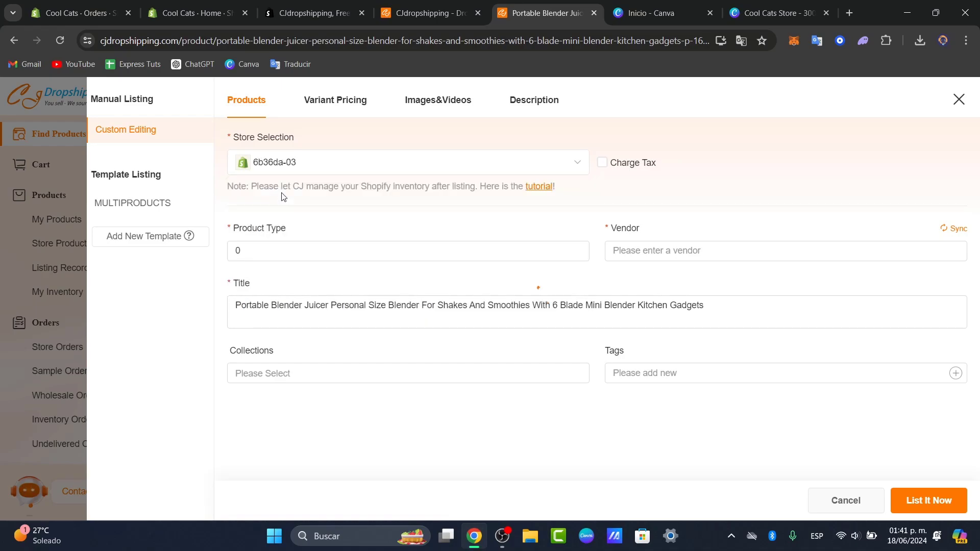
{"action": "left_click", "coordinate": [230, 14]}
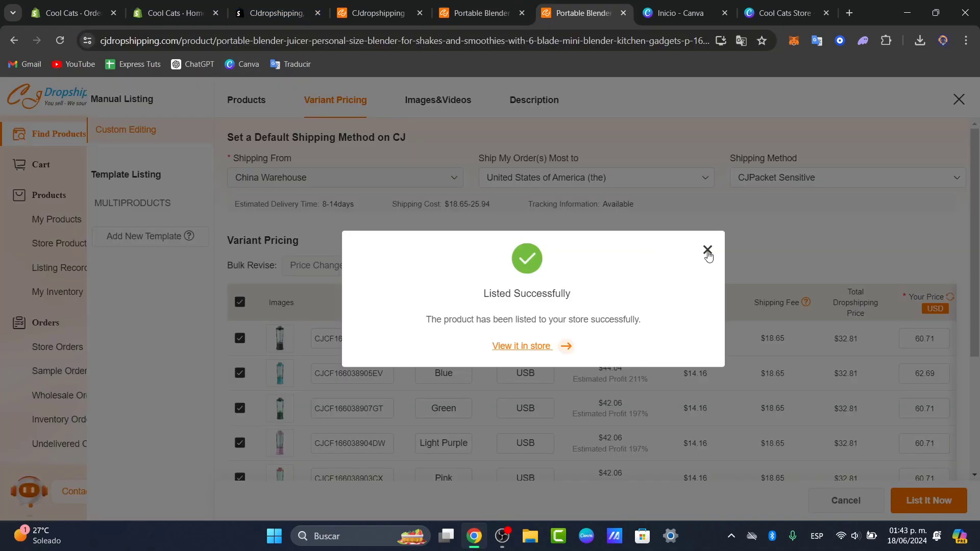
{"action": "left_click", "coordinate": [708, 254]}
{"action": "left_click", "coordinate": [479, 12]}
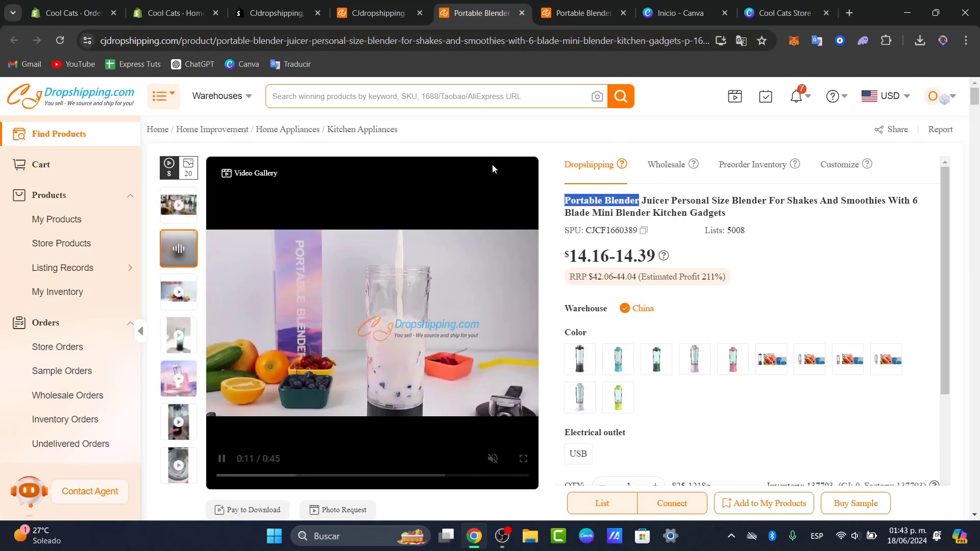
- Go to AliExpress and search for Portable Blender
{"action": "left_click", "coordinate": [849, 14]}
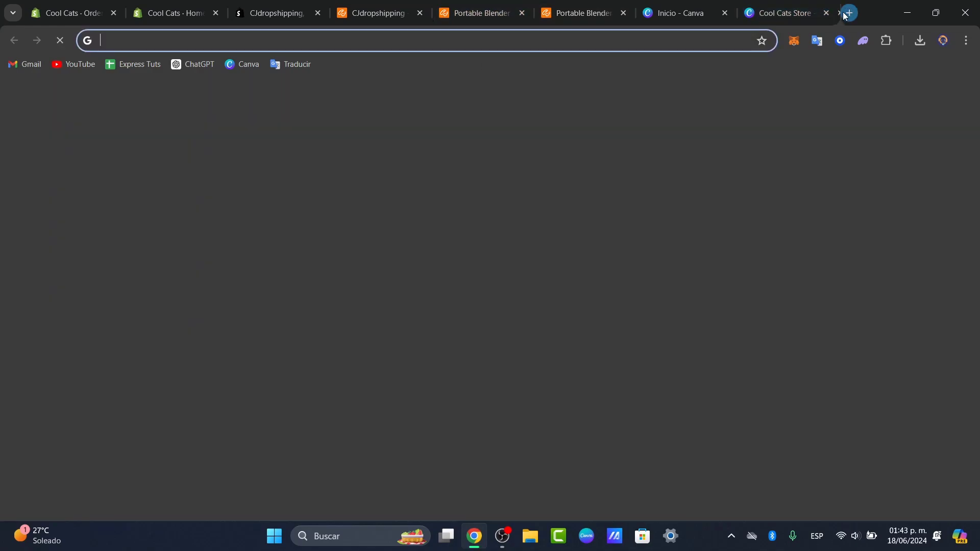
{"action": "type", "text": "aliexpr"}
{"action": "key", "text": "Return"}
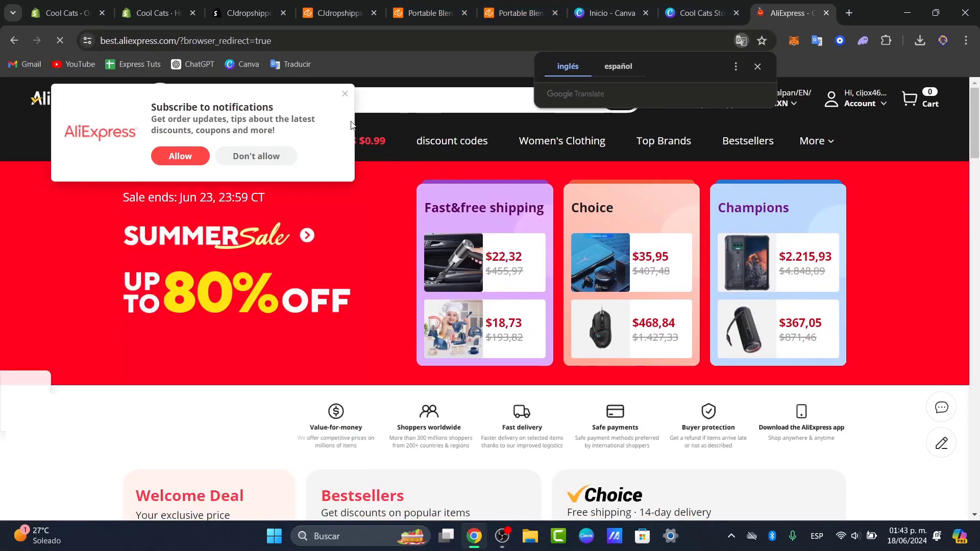
{"action": "left_click", "coordinate": [363, 100]}
{"action": "type", "text": "Portable Blender"}
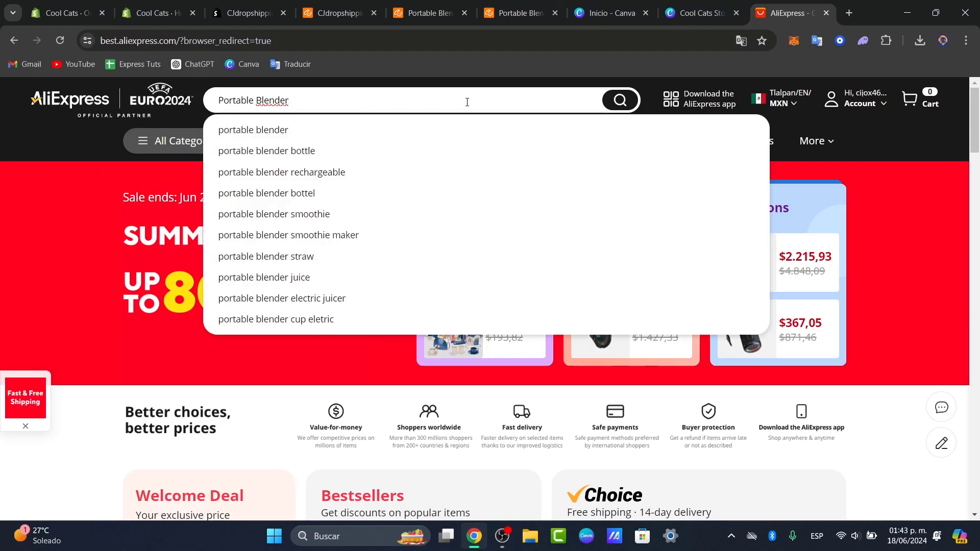
{"action": "left_click", "coordinate": [620, 101]}
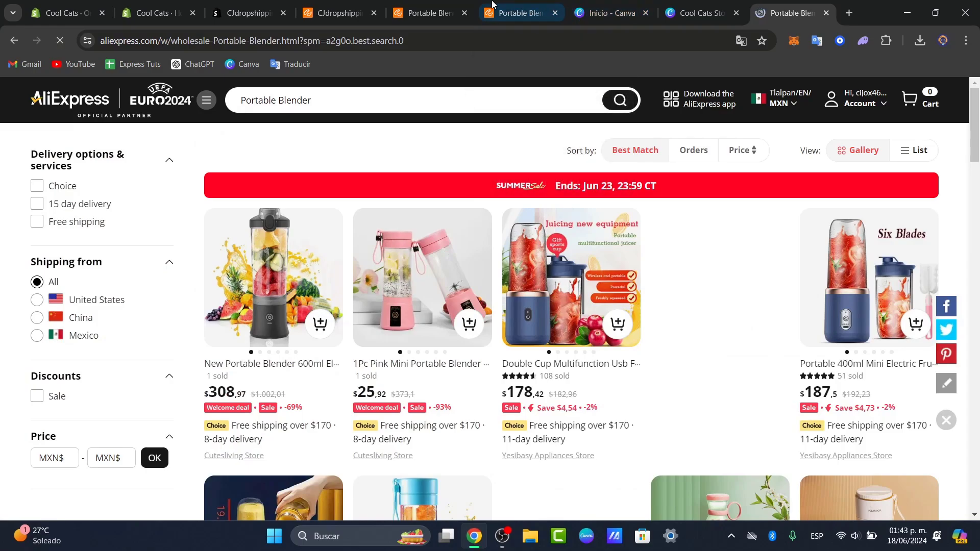
- Compare the CJ blender's gallery clips with the AliExpress search results
{"action": "left_click", "coordinate": [520, 13]}
{"action": "left_click", "coordinate": [180, 383]}
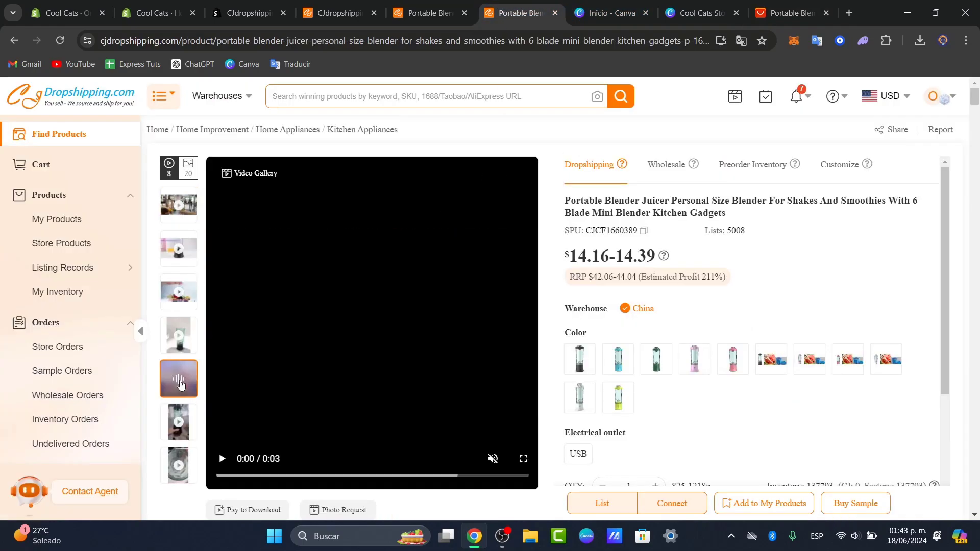
{"action": "scroll", "coordinate": [187, 306], "scroll_direction": "down", "scroll_amount": 5}
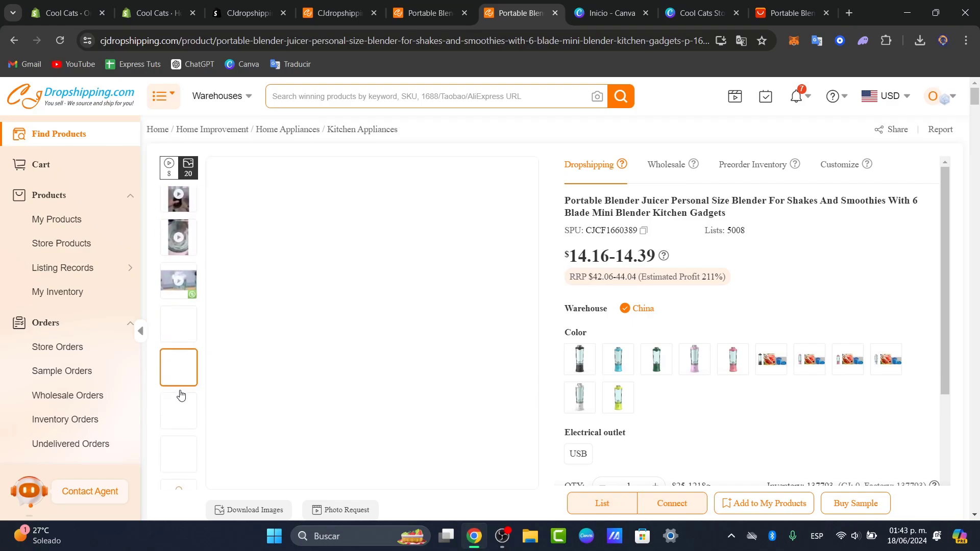
{"action": "key", "text": "ctrl+9"}
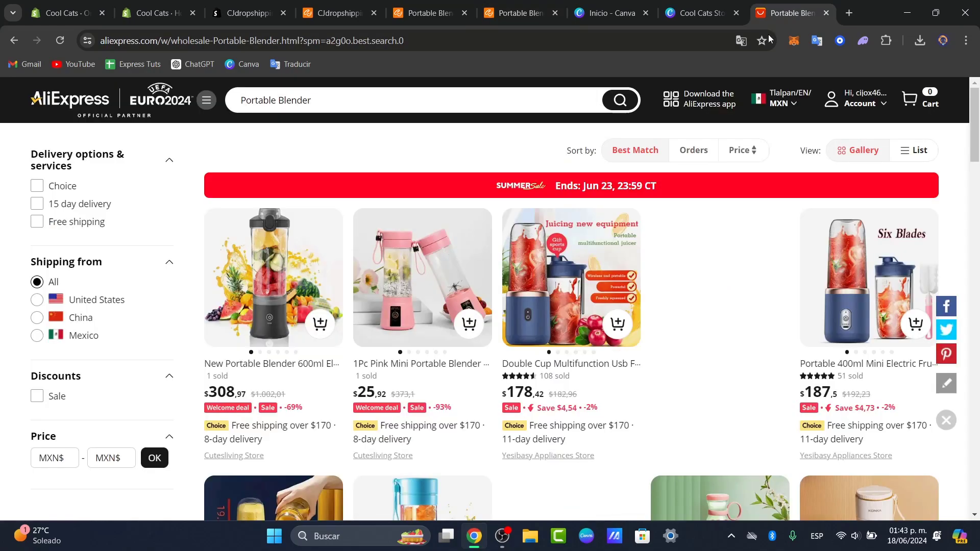
{"action": "mouse_move", "coordinate": [235, 293]}
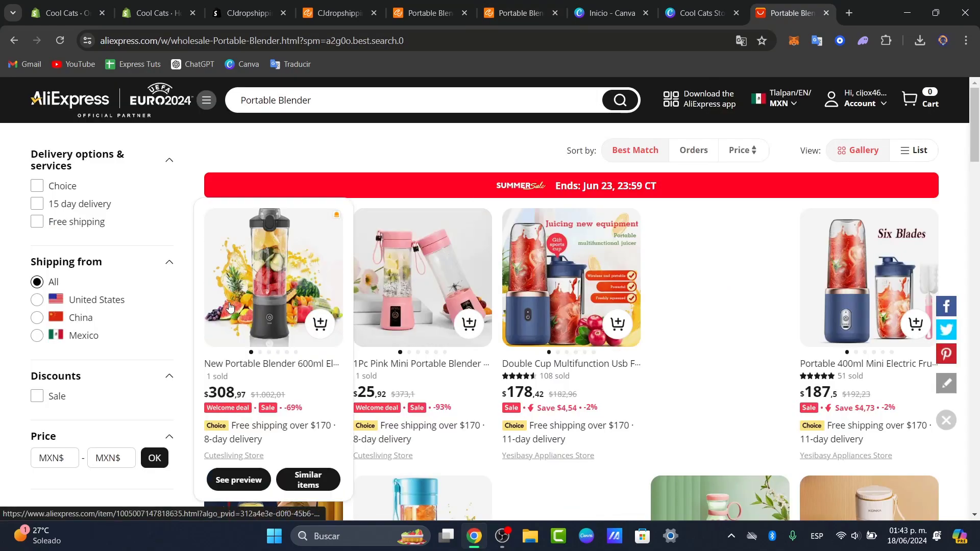
{"action": "mouse_move", "coordinate": [439, 310]}
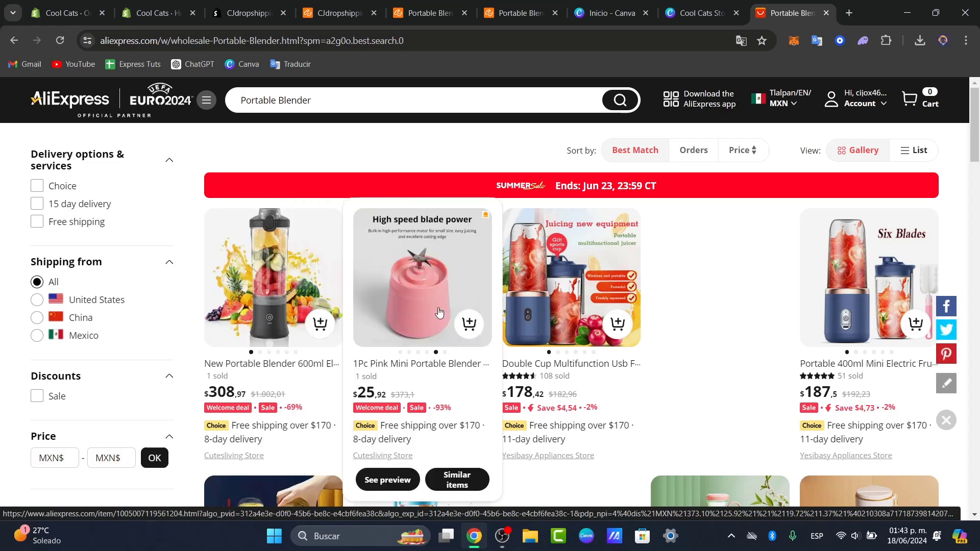
{"action": "scroll", "coordinate": [433, 320], "scroll_direction": "down", "scroll_amount": 2}
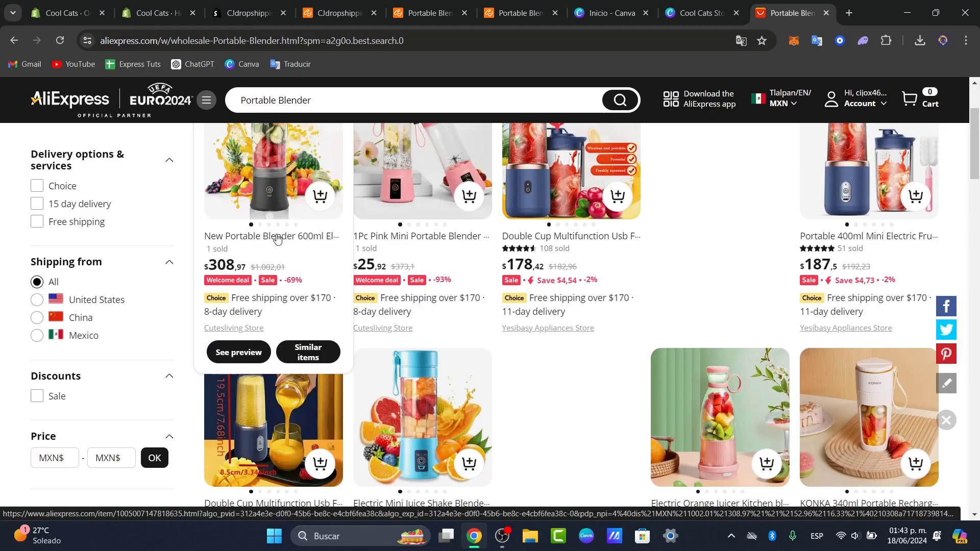
- Check the first blender result, find it has no reviews, and close it
{"action": "left_click", "coordinate": [297, 191]}
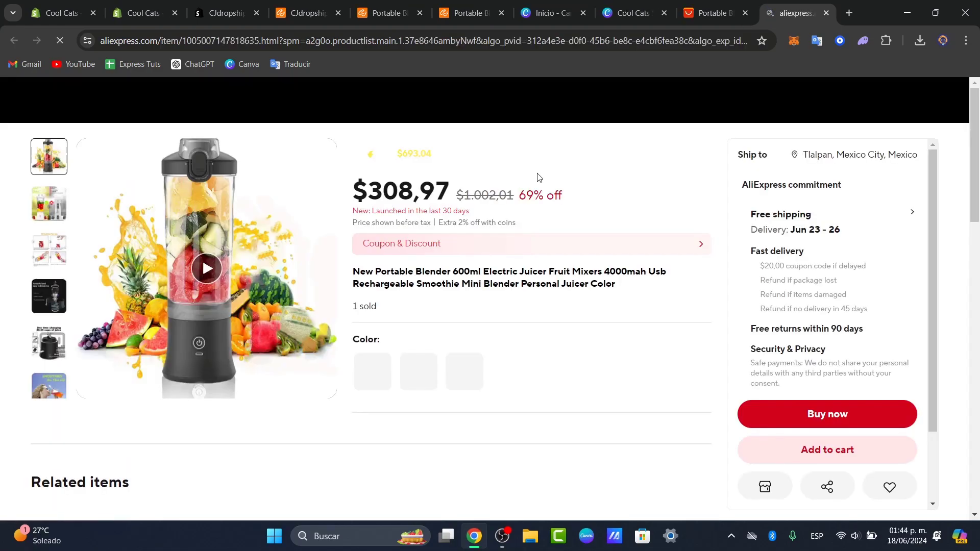
{"action": "scroll", "coordinate": [464, 291], "scroll_direction": "down", "scroll_amount": 7}
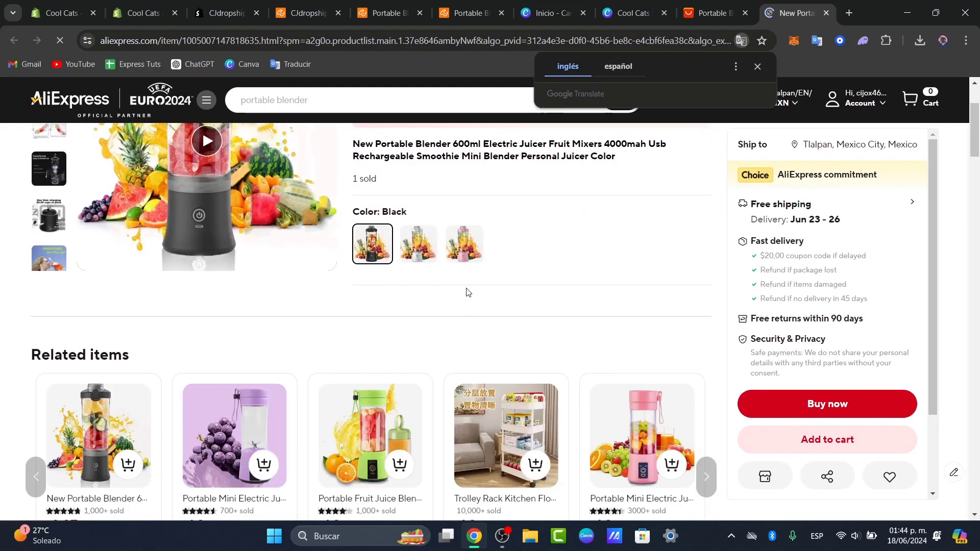
{"action": "scroll", "coordinate": [463, 295], "scroll_direction": "down", "scroll_amount": 2}
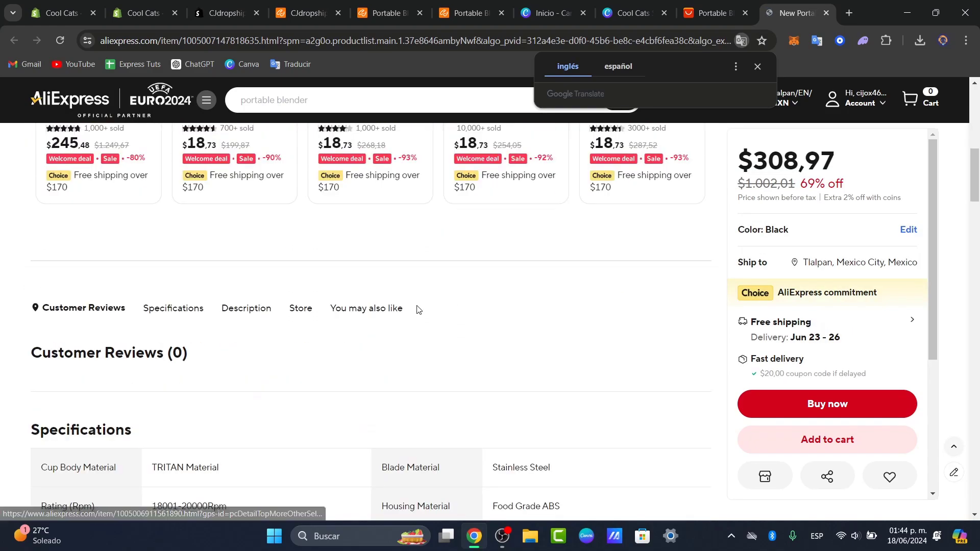
{"action": "left_click_drag", "start_coordinate": [199, 361], "coordinate": [74, 358]}
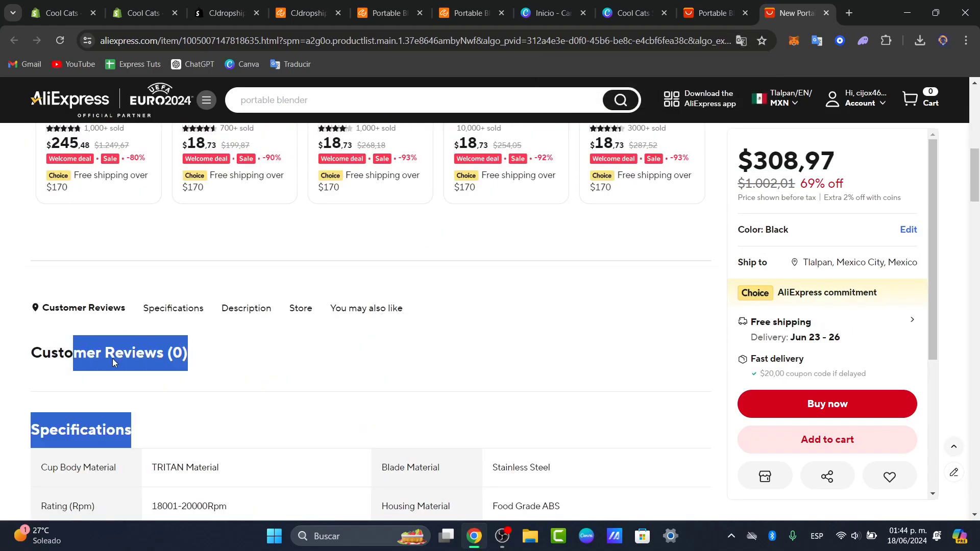
{"action": "left_click", "coordinate": [73, 334]}
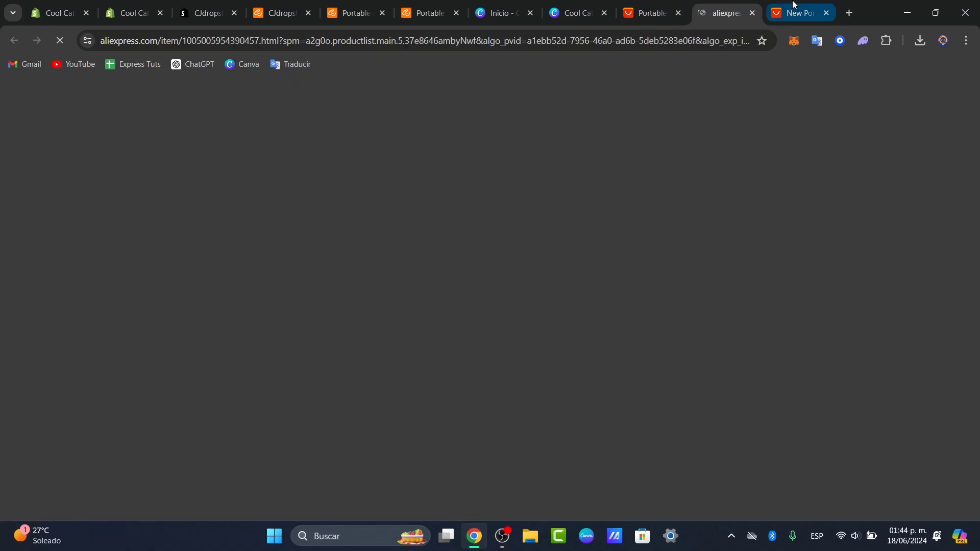
{"action": "scroll", "coordinate": [602, 314], "scroll_direction": "up", "scroll_amount": 10}
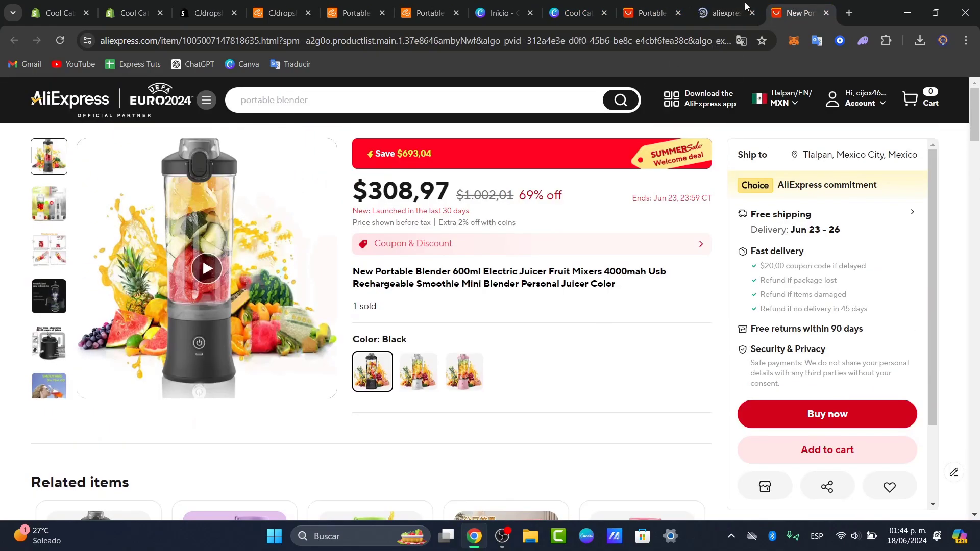
{"action": "left_click", "coordinate": [826, 13]}
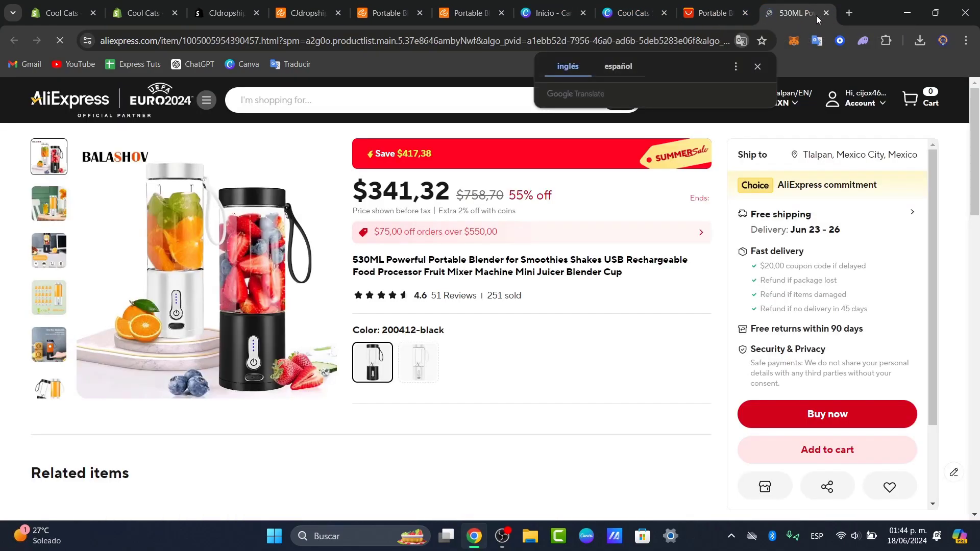
- Inspect the 530ML Powerful Portable Blender listing with 51 reviews, then return to CJ
{"action": "scroll", "coordinate": [549, 341], "scroll_direction": "down", "scroll_amount": 4}
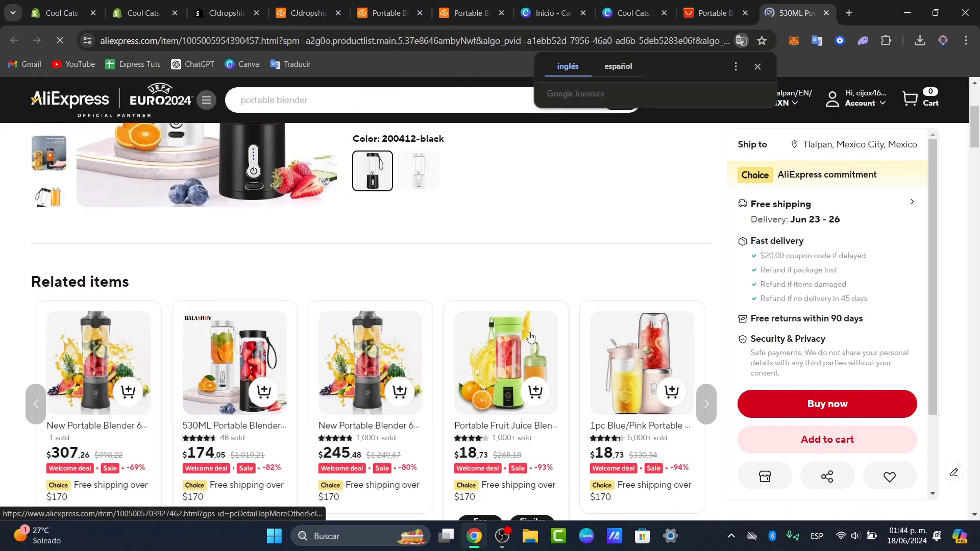
{"action": "scroll", "coordinate": [530, 337], "scroll_direction": "down", "scroll_amount": 15}
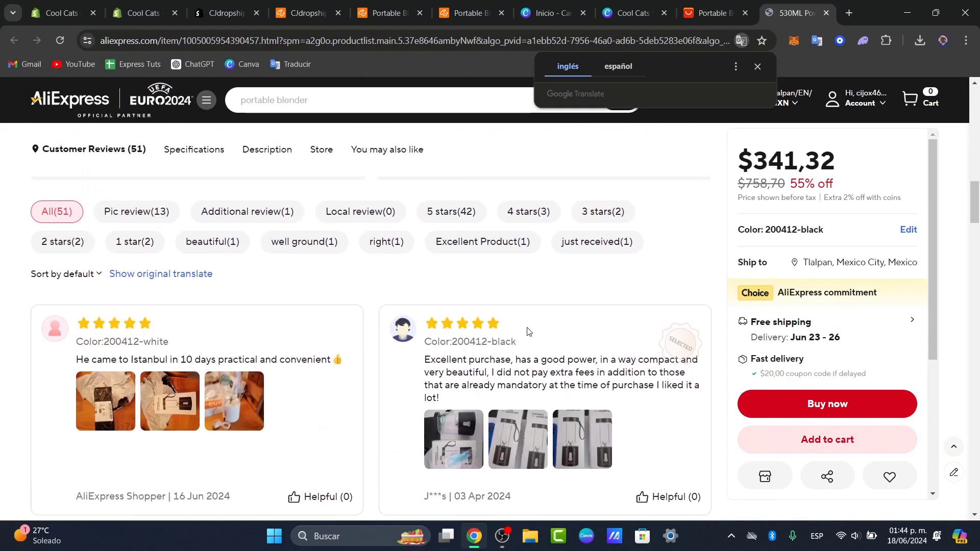
{"action": "scroll", "coordinate": [401, 472], "scroll_direction": "up", "scroll_amount": 1}
{"action": "scroll", "coordinate": [542, 316], "scroll_direction": "down", "scroll_amount": 5}
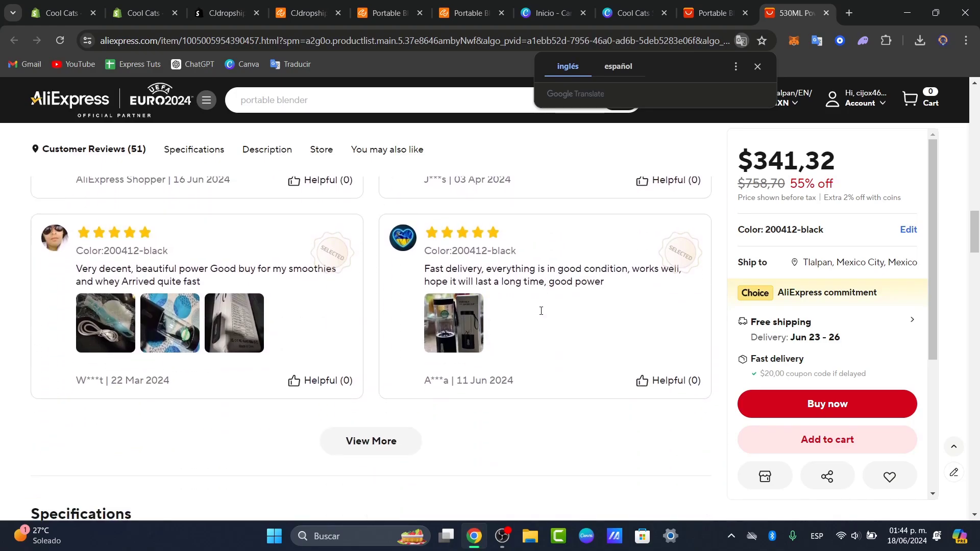
{"action": "scroll", "coordinate": [542, 312], "scroll_direction": "down", "scroll_amount": 5}
{"action": "left_click", "coordinate": [468, 13]}
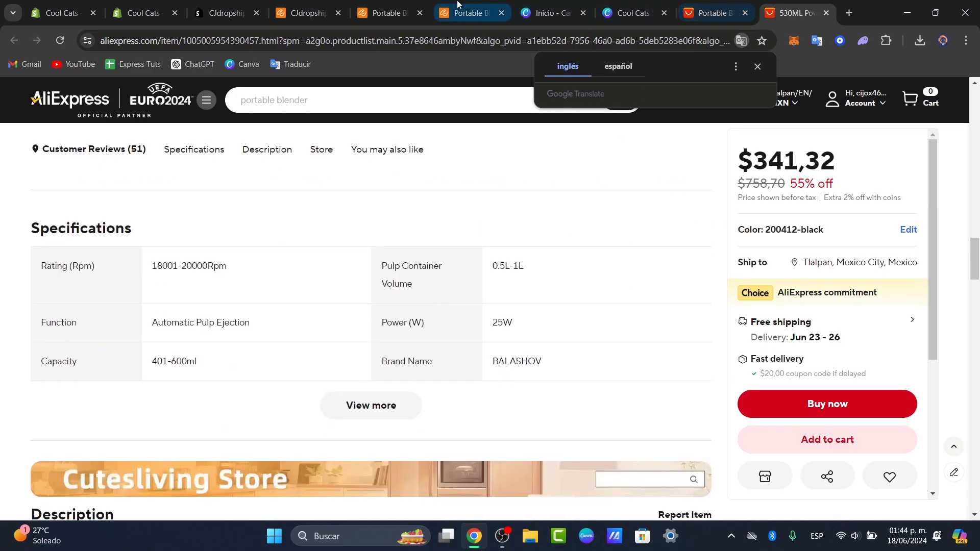
- Review the CJ blender's $18.65-25.94 shipping fee, 8-14 day delivery and description
{"action": "scroll", "coordinate": [727, 360], "scroll_direction": "down", "scroll_amount": 4}
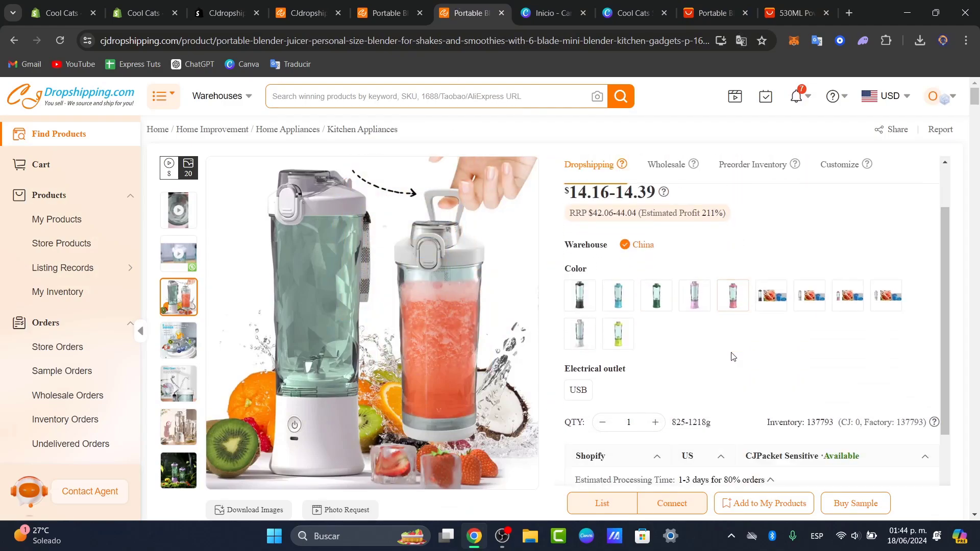
{"action": "scroll", "coordinate": [727, 363], "scroll_direction": "down", "scroll_amount": 3}
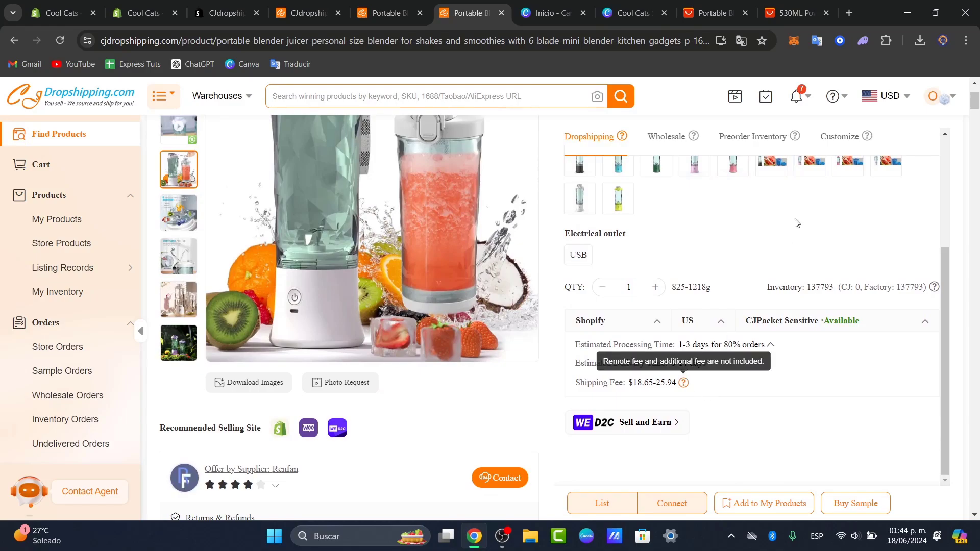
{"action": "scroll", "coordinate": [744, 397], "scroll_direction": "down", "scroll_amount": 5}
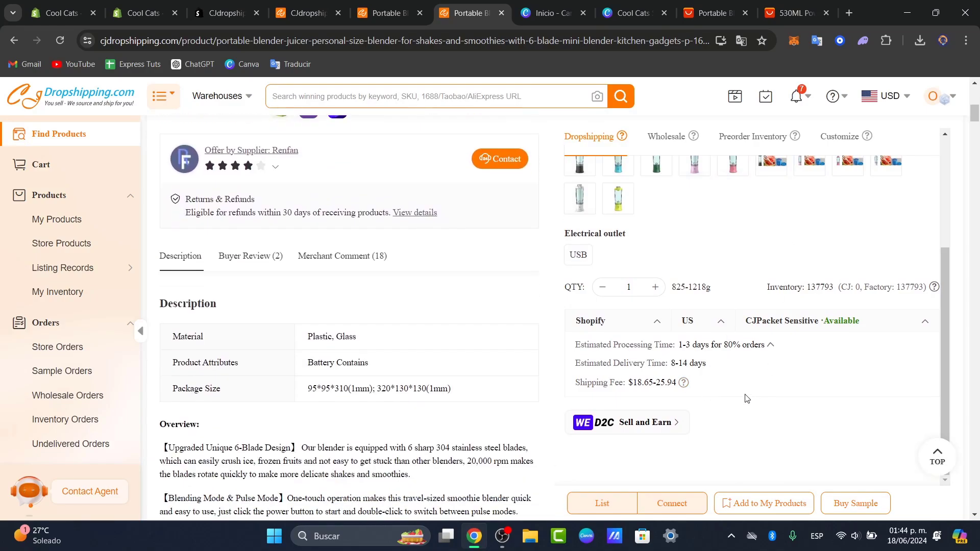
- Search the Shopify App Store for 'reviews' and open Ali Reviews
{"action": "left_click", "coordinate": [230, 11]}
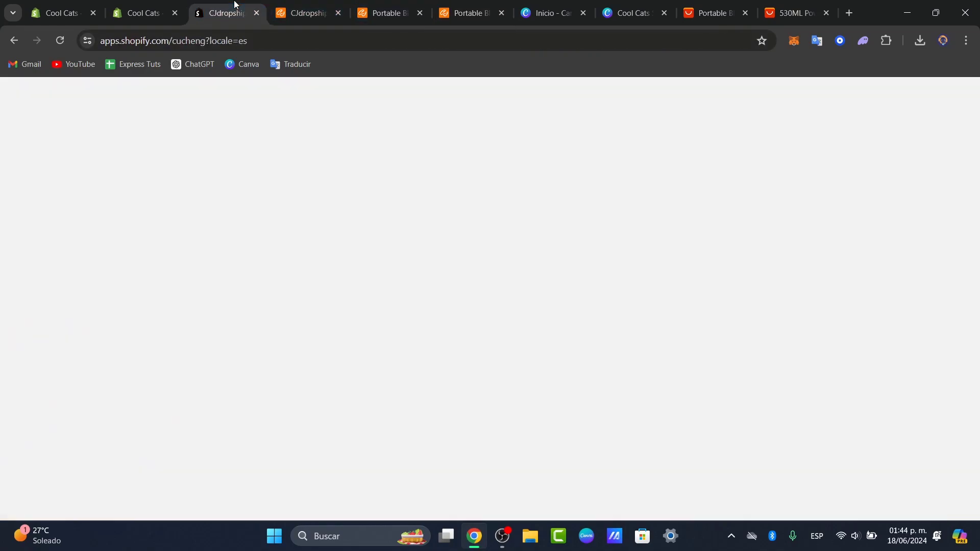
{"action": "left_click", "coordinate": [454, 102]}
{"action": "type", "text": "r"}
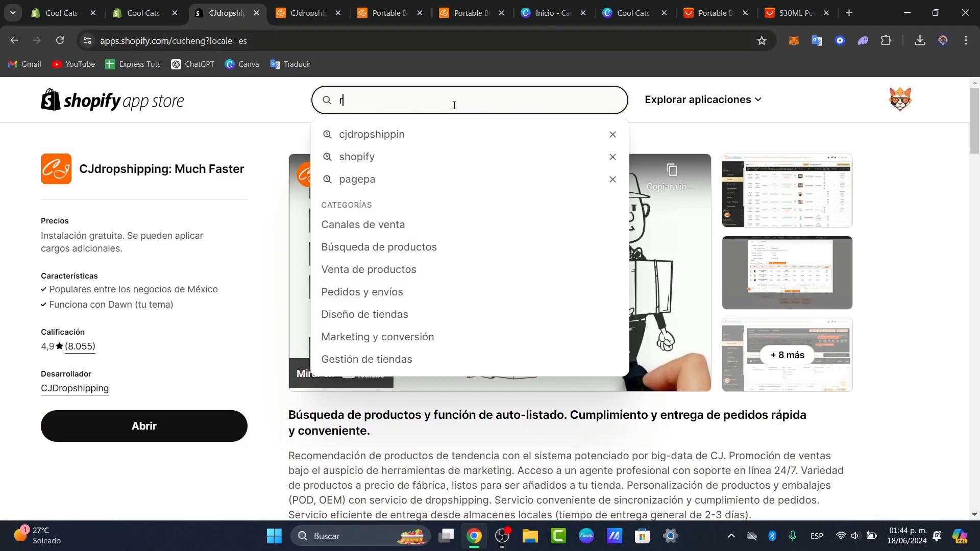
{"action": "type", "text": "eviews"}
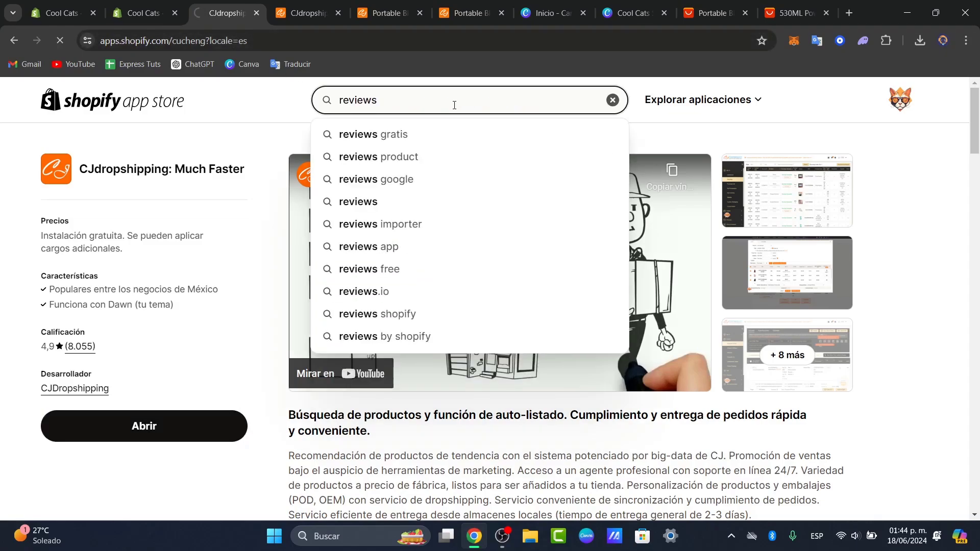
{"action": "key", "text": "Return"}
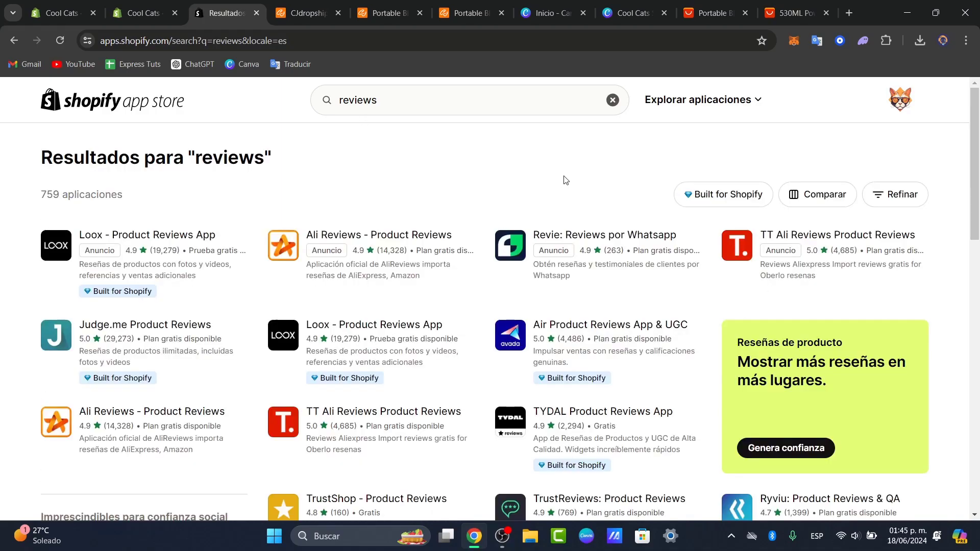
{"action": "left_click", "coordinate": [402, 239]}
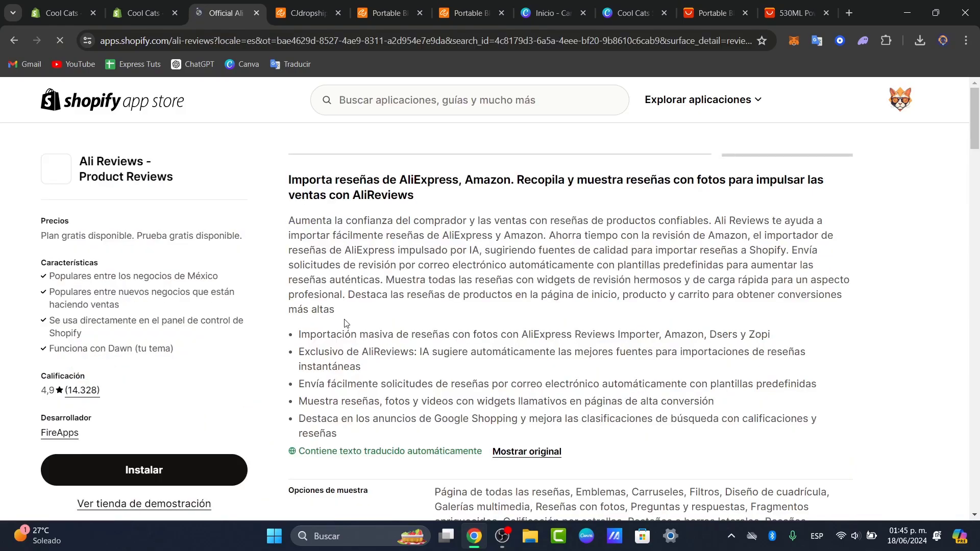
- Start installing Ali Reviews and dismiss the translation prompt on its loading page
{"action": "left_click", "coordinate": [197, 470]}
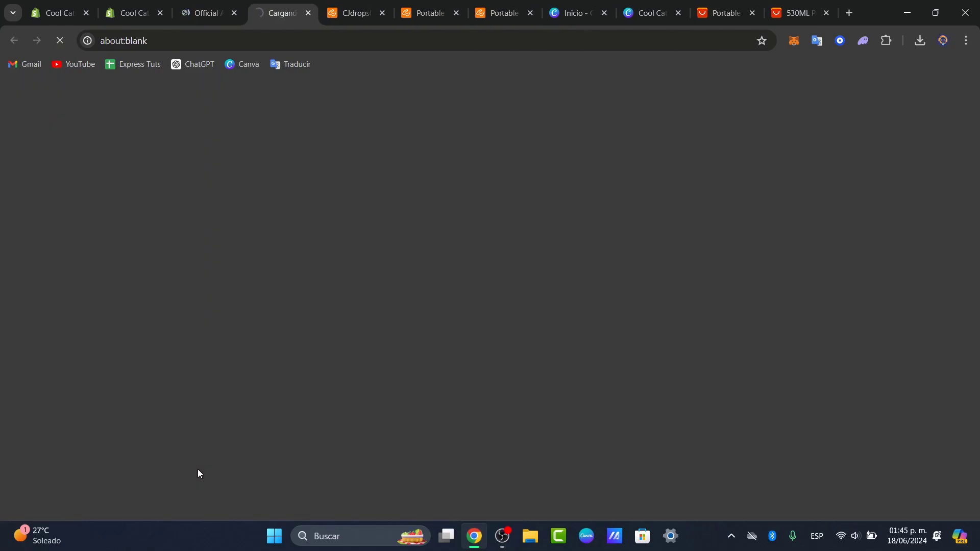
{"action": "left_click", "coordinate": [814, 6]}
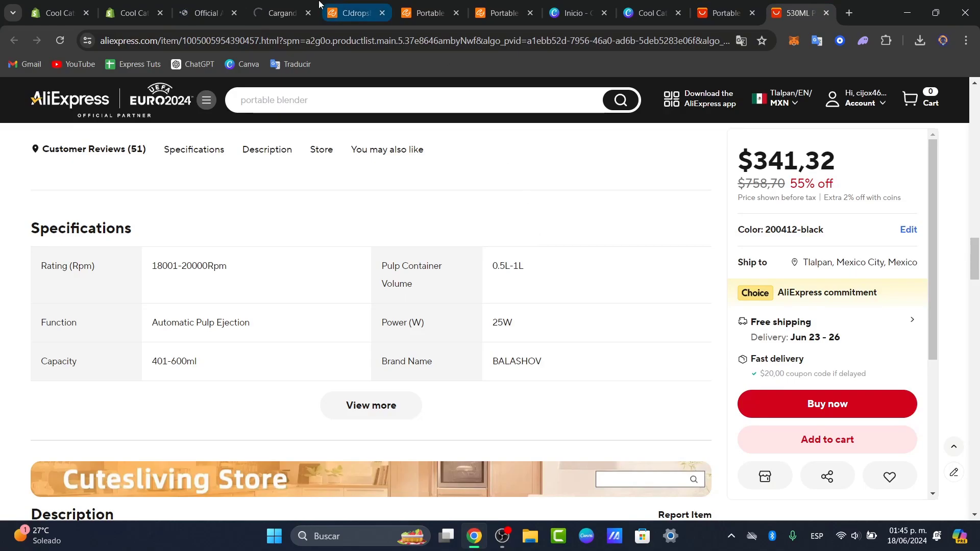
{"action": "left_click", "coordinate": [282, 6]}
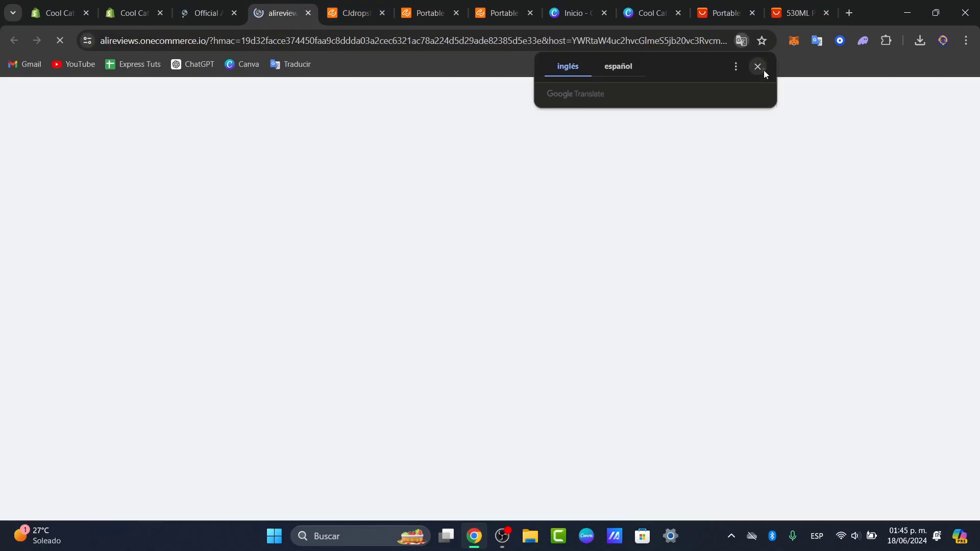
{"action": "left_click", "coordinate": [763, 71]}
- View the Portable Blender on the Cool Cats online store from the Products list
{"action": "left_click", "coordinate": [132, 13]}
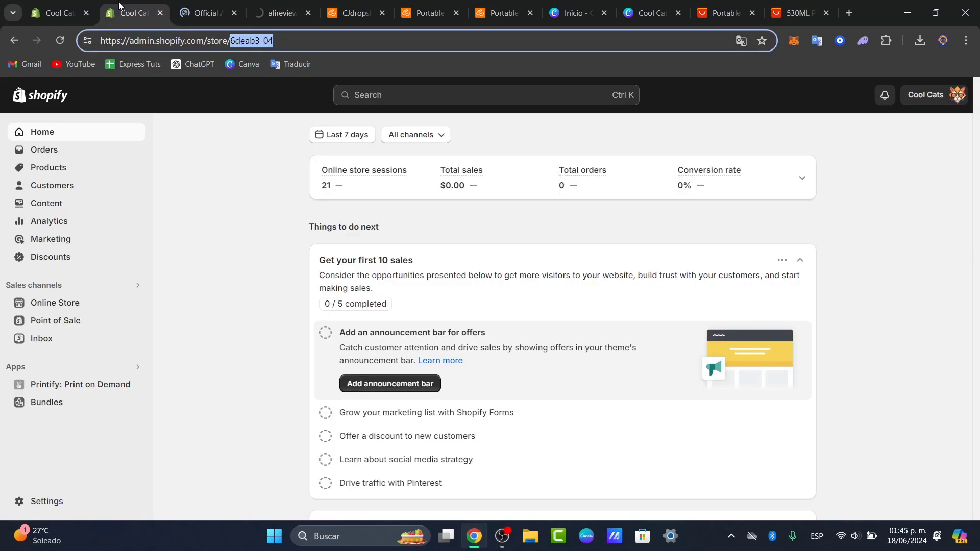
{"action": "left_click", "coordinate": [58, 174]}
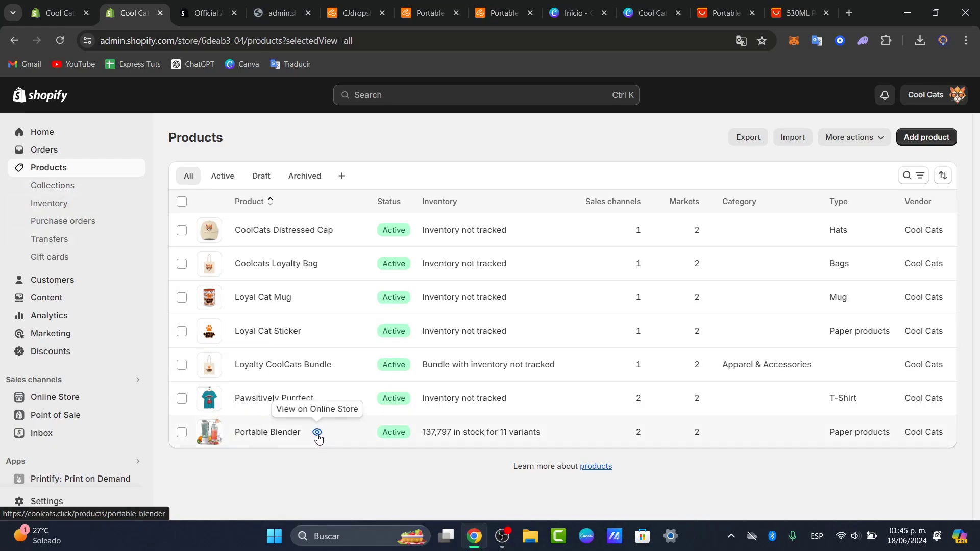
{"action": "left_click", "coordinate": [317, 432]}
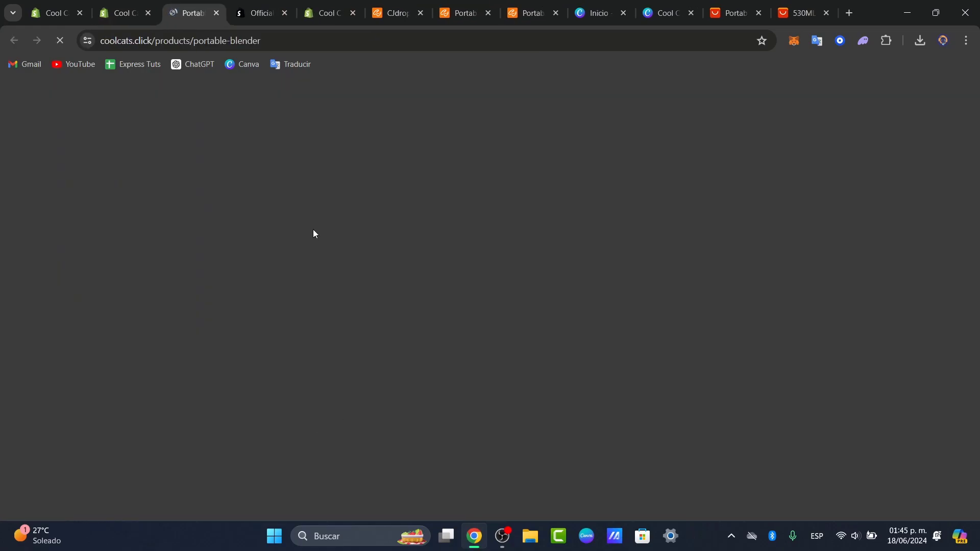
{"action": "scroll", "coordinate": [654, 296], "scroll_direction": "down", "scroll_amount": 2}
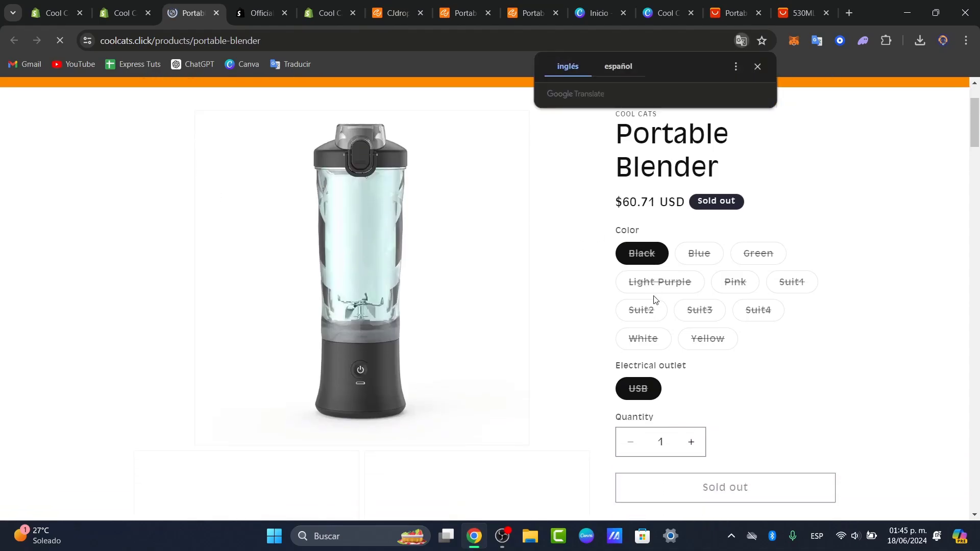
{"action": "left_click", "coordinate": [757, 67]}
{"action": "scroll", "coordinate": [685, 300], "scroll_direction": "down", "scroll_amount": 2}
- Turn on the Ali Reviews app embed, save the theme, and return to the dashboard
{"action": "left_click", "coordinate": [326, 13]}
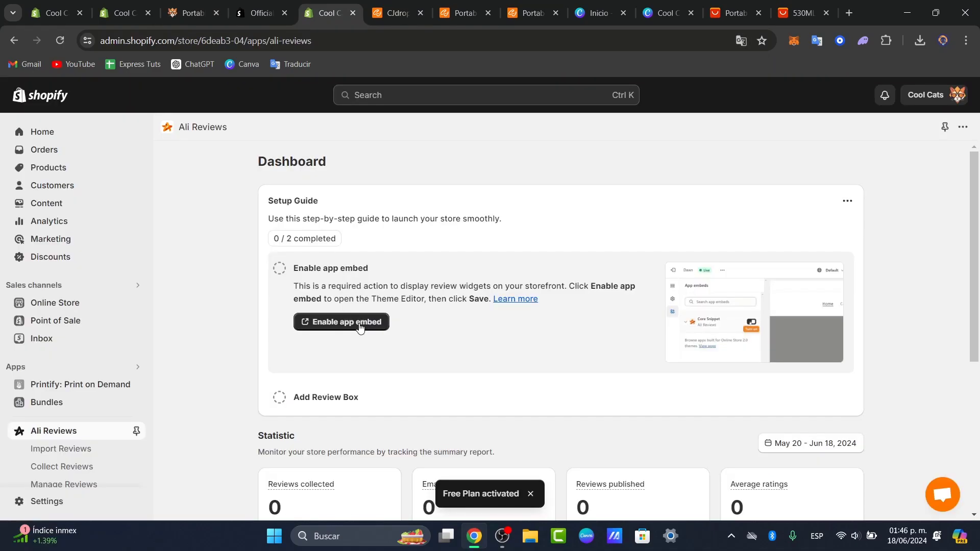
{"action": "left_click", "coordinate": [361, 328]}
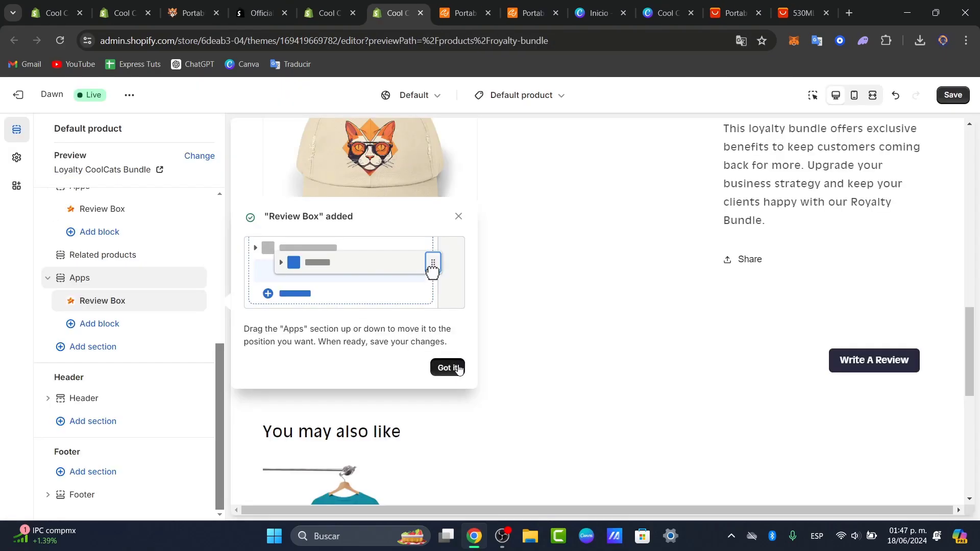
{"action": "left_click", "coordinate": [446, 366]}
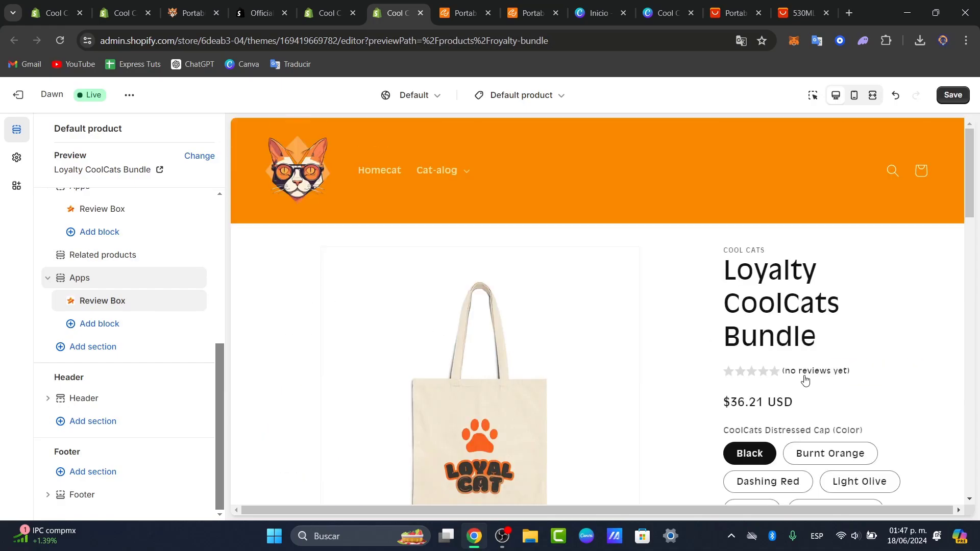
{"action": "left_click", "coordinate": [951, 95]}
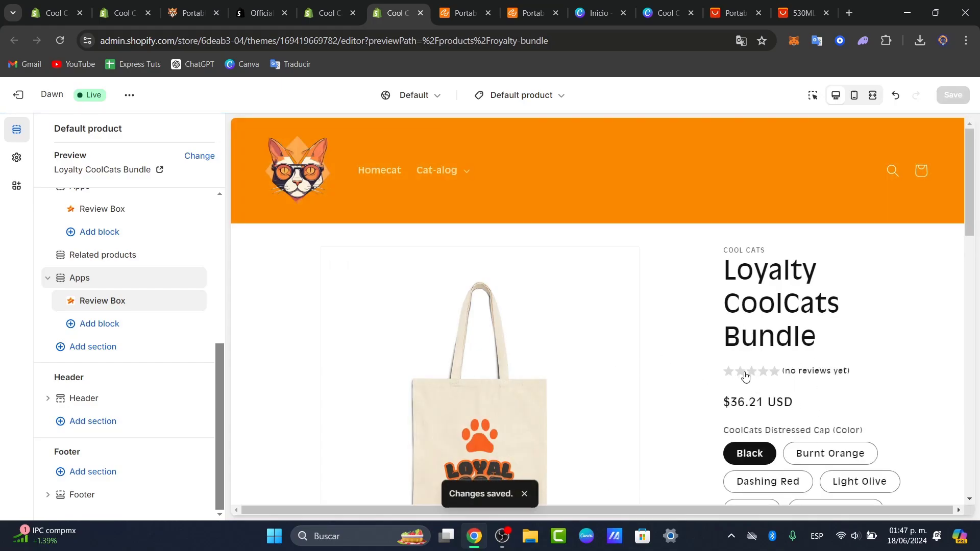
{"action": "left_click", "coordinate": [329, 13]}
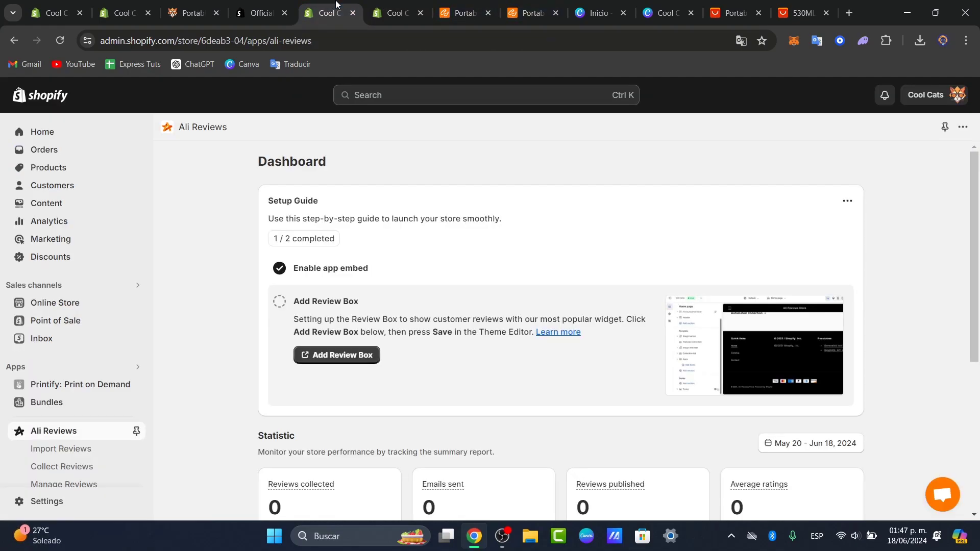
- Import reviews into the Portable Blender from the Import Reviews page until importing completes
{"action": "left_click", "coordinate": [82, 451]}
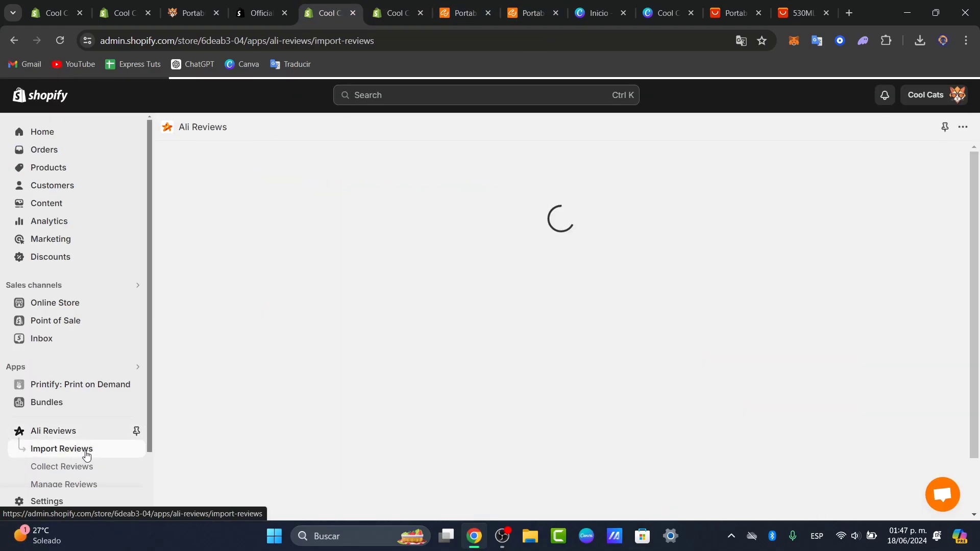
{"action": "scroll", "coordinate": [494, 336], "scroll_direction": "down", "scroll_amount": 1}
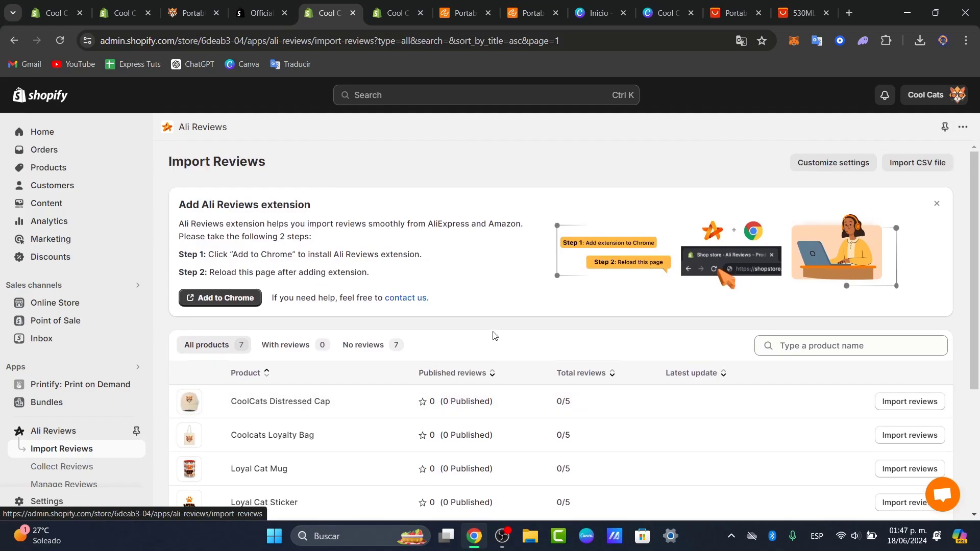
{"action": "scroll", "coordinate": [493, 335], "scroll_direction": "down", "scroll_amount": 1}
{"action": "scroll", "coordinate": [411, 337], "scroll_direction": "down", "scroll_amount": 2}
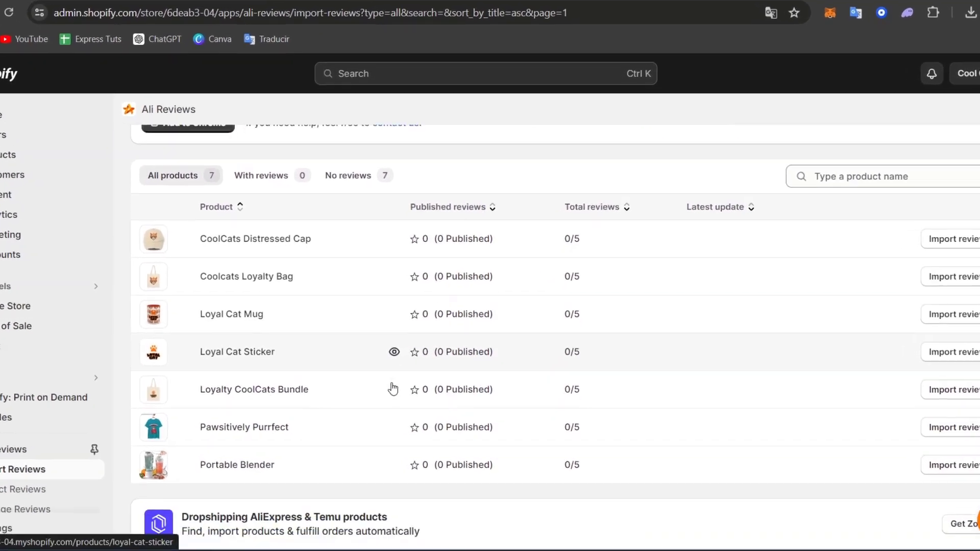
{"action": "scroll", "coordinate": [247, 433], "scroll_direction": "down", "scroll_amount": 1}
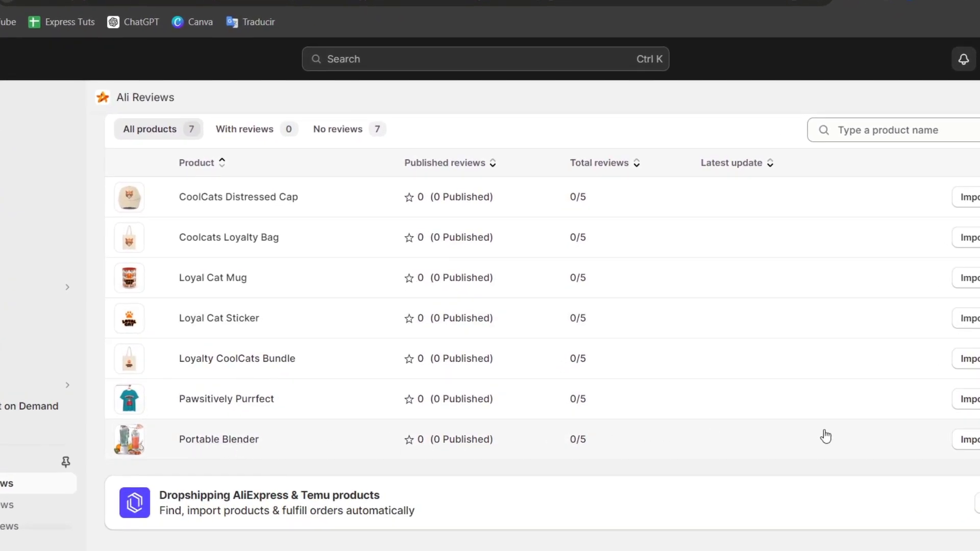
{"action": "left_click", "coordinate": [967, 439]}
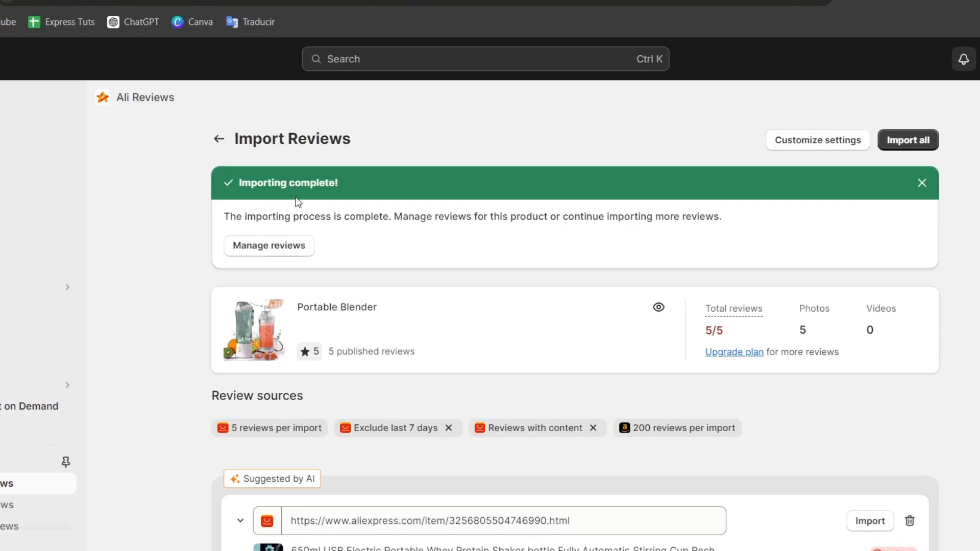
- Review the Portable Blender's five 5-star reviews, then view its storefront page with the 5.0 rating
{"action": "left_click", "coordinate": [297, 250]}
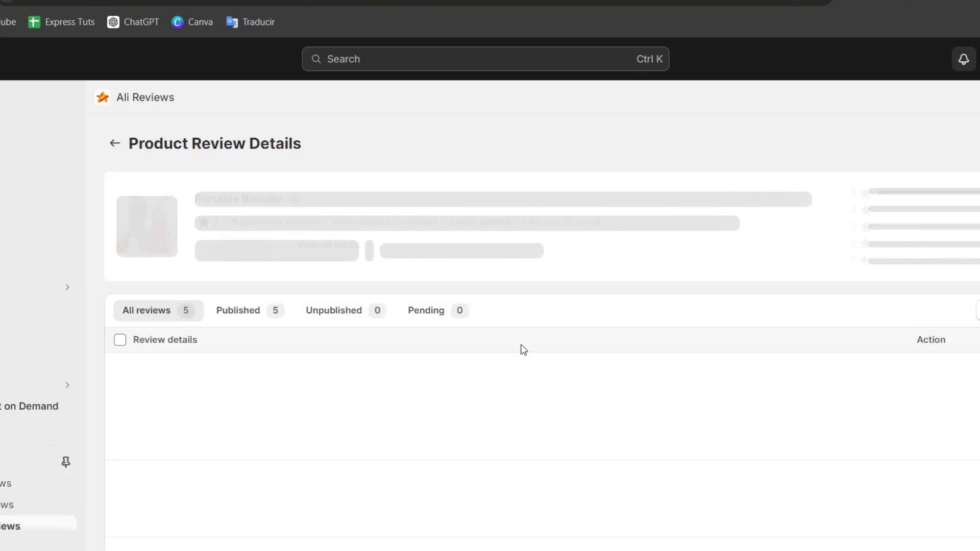
{"action": "scroll", "coordinate": [523, 350], "scroll_direction": "down", "scroll_amount": 2}
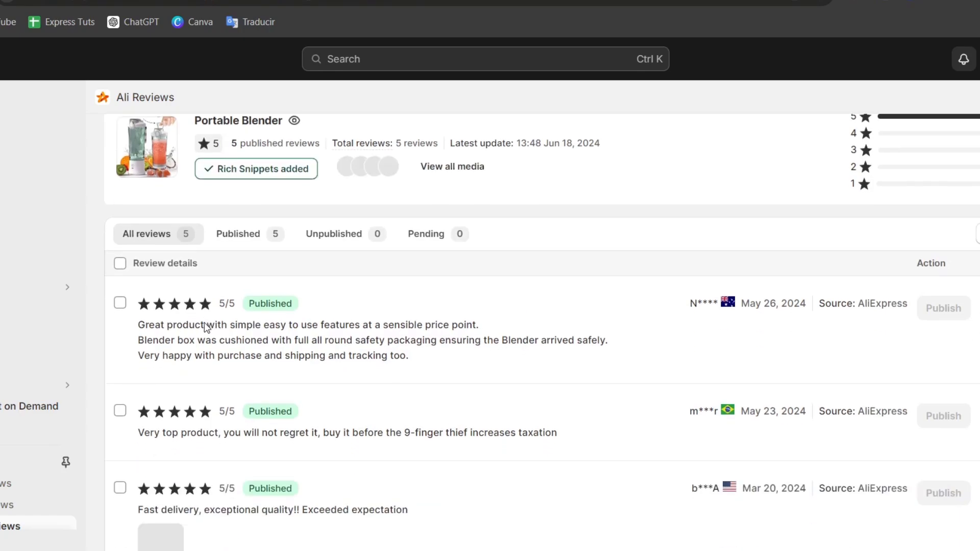
{"action": "scroll", "coordinate": [626, 365], "scroll_direction": "down", "scroll_amount": 3}
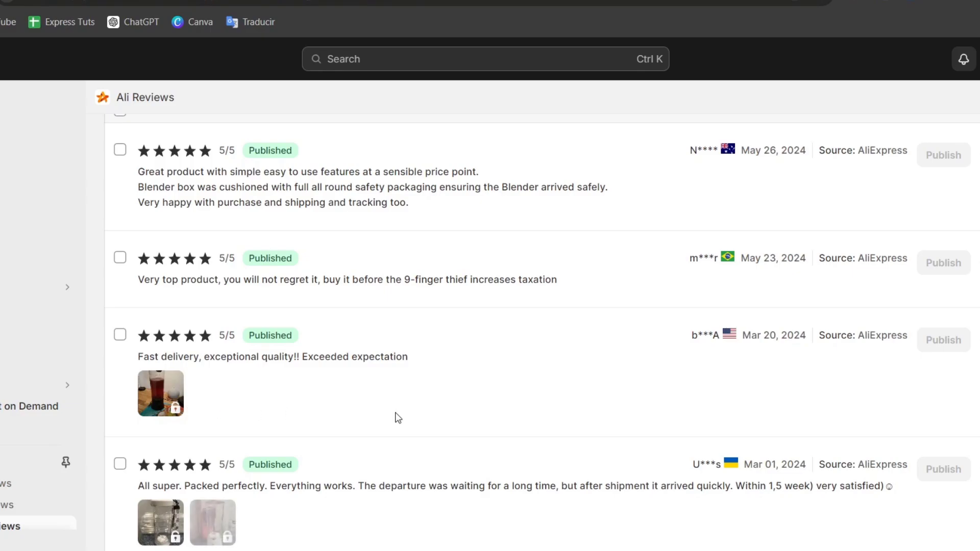
{"action": "scroll", "coordinate": [396, 416], "scroll_direction": "down", "scroll_amount": 2}
{"action": "scroll", "coordinate": [398, 418], "scroll_direction": "down", "scroll_amount": 4}
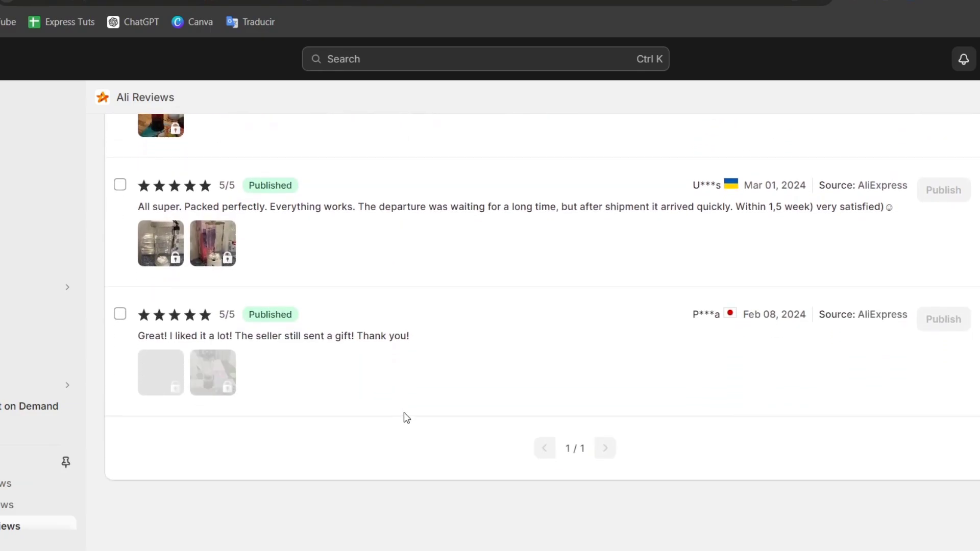
{"action": "scroll", "coordinate": [761, 429], "scroll_direction": "up", "scroll_amount": 8}
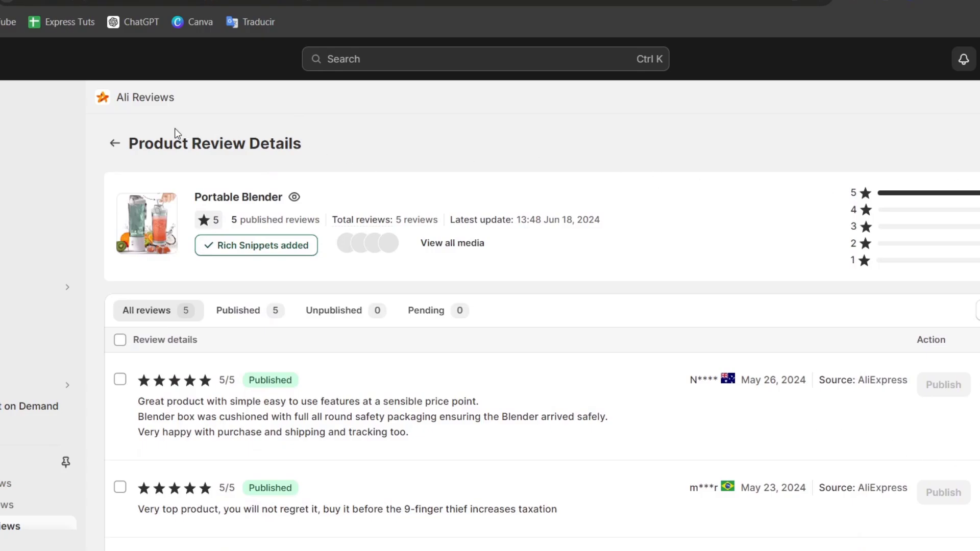
{"action": "key", "text": "ctrl+Tab"}
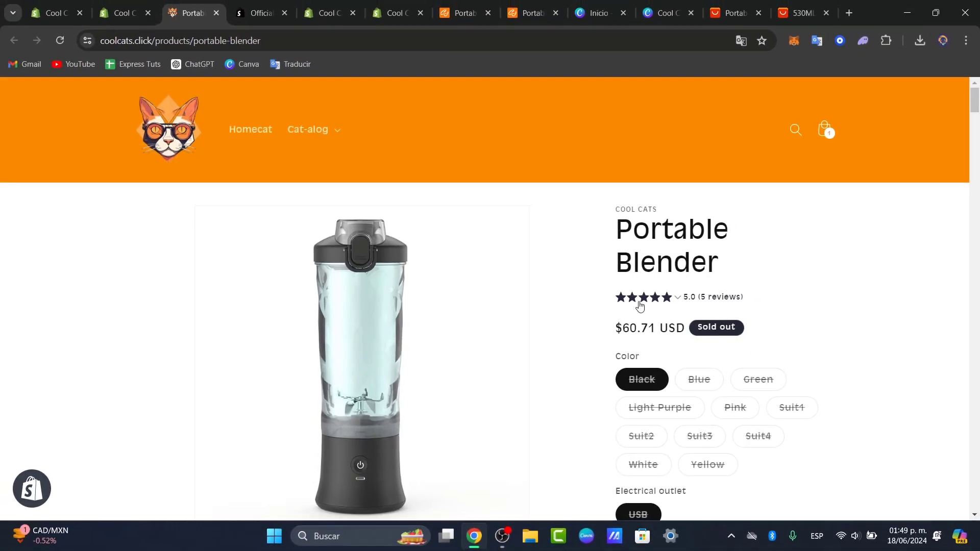
{"action": "mouse_move", "coordinate": [678, 301]}
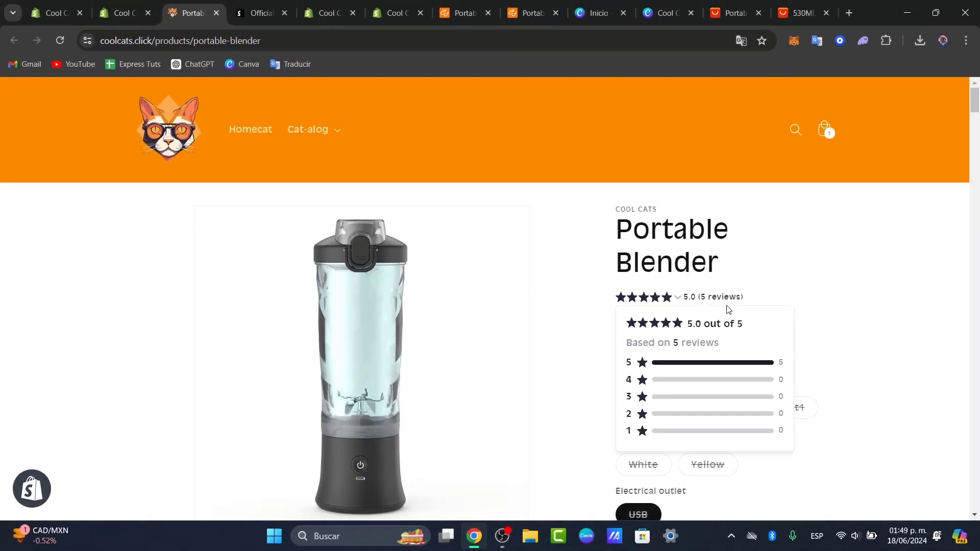
{"action": "scroll", "coordinate": [978, 209], "scroll_direction": "down", "scroll_amount": 3}
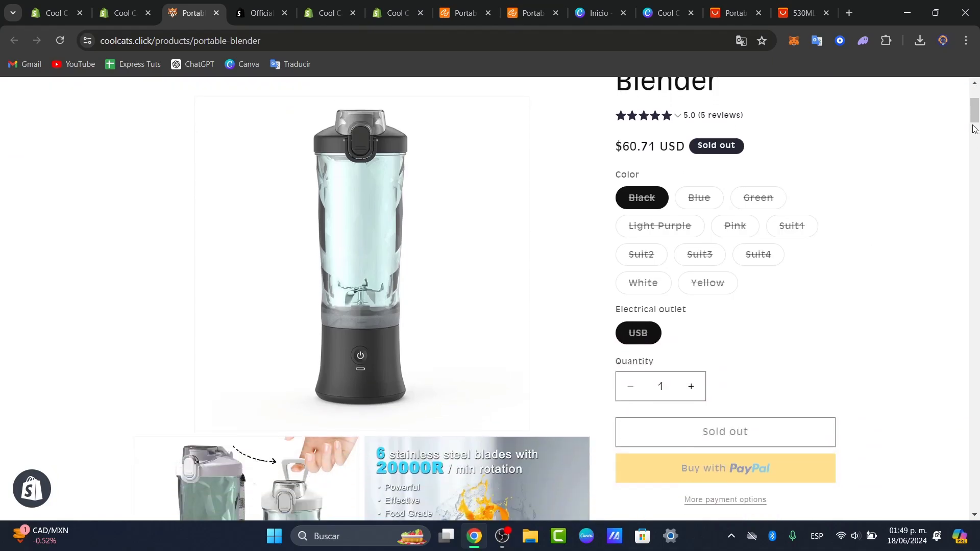
{"action": "left_click_drag", "start_coordinate": [974, 129], "coordinate": [974, 487]}
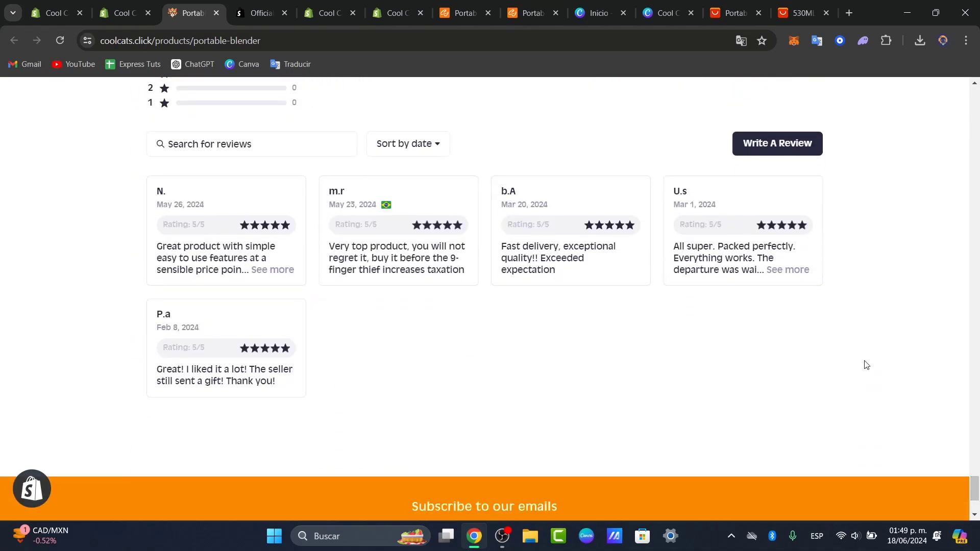
{"action": "scroll", "coordinate": [866, 364], "scroll_direction": "up", "scroll_amount": 2}
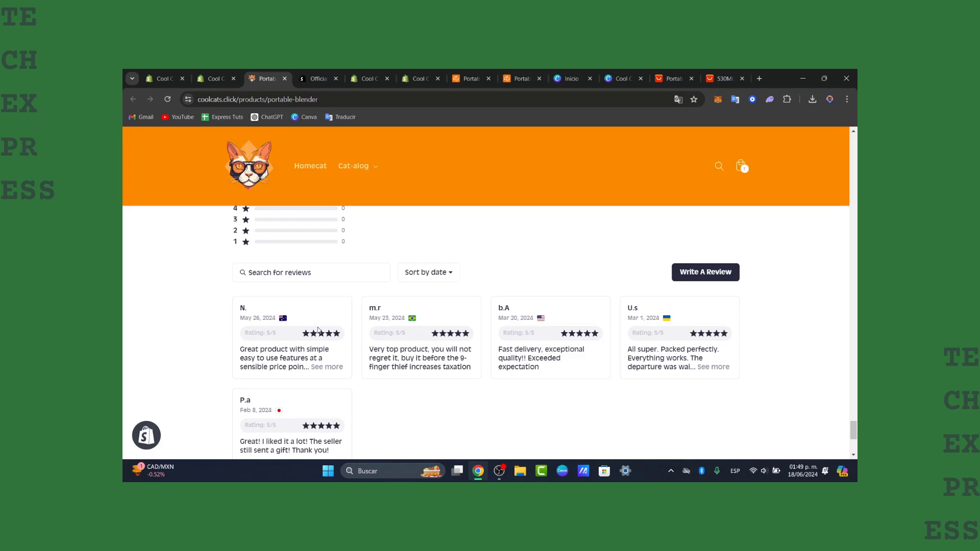
- Close the Ali Reviews Import Reviews tab, leaving the Shopify theme editor in view
{"action": "left_click", "coordinate": [214, 78]}
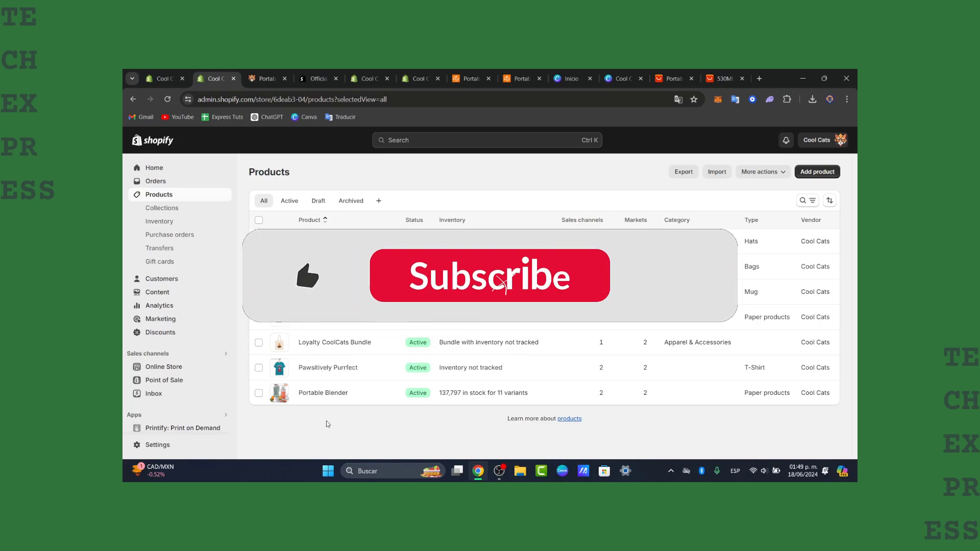
{"action": "left_click", "coordinate": [366, 75]}
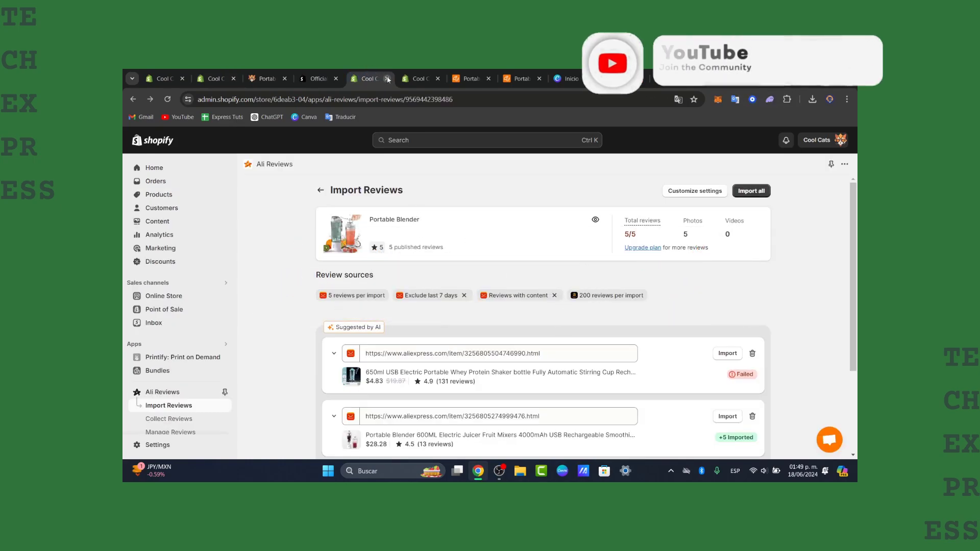
{"action": "left_click", "coordinate": [387, 79]}
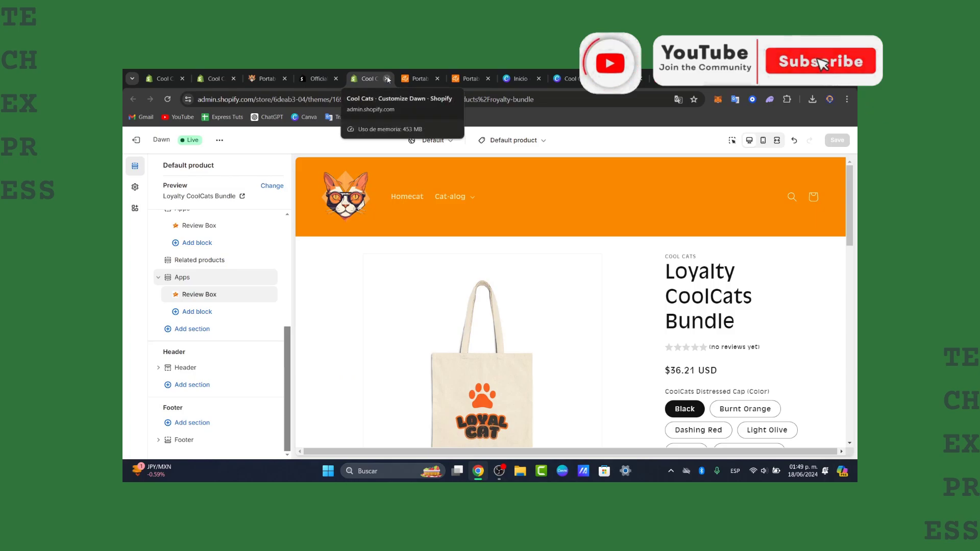